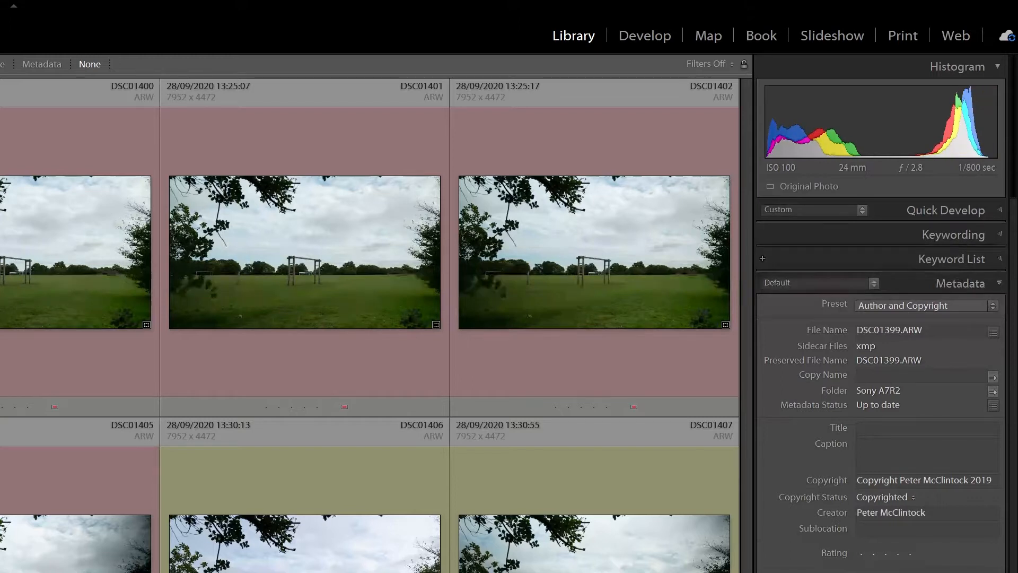
- Go through photos DSC01398 to DSC01405 one at a time, examining each one's histogram and shutter speed
{"action": "key", "text": "Right"}
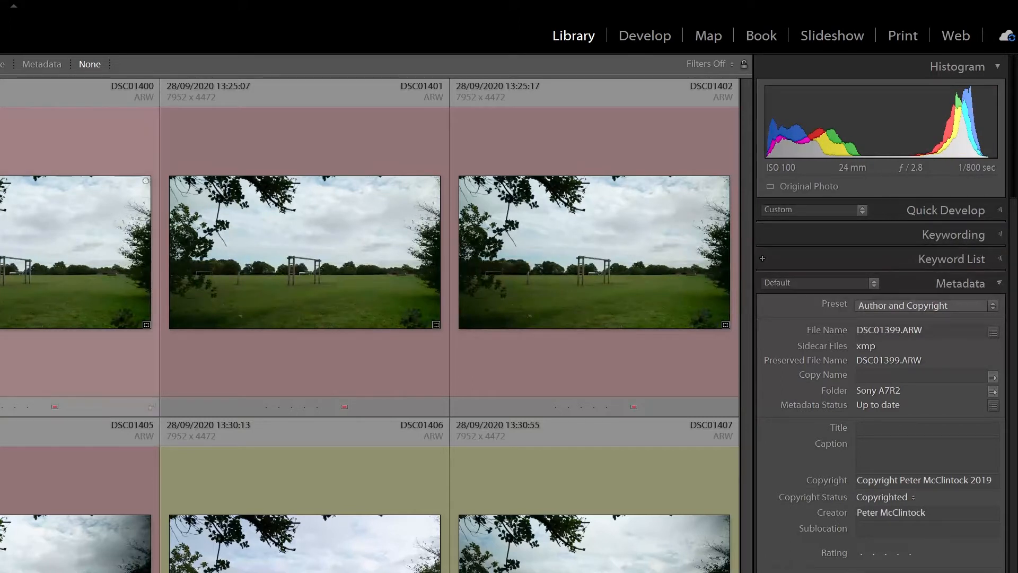
{"action": "key", "text": "Left"}
{"action": "key", "text": "Left"}
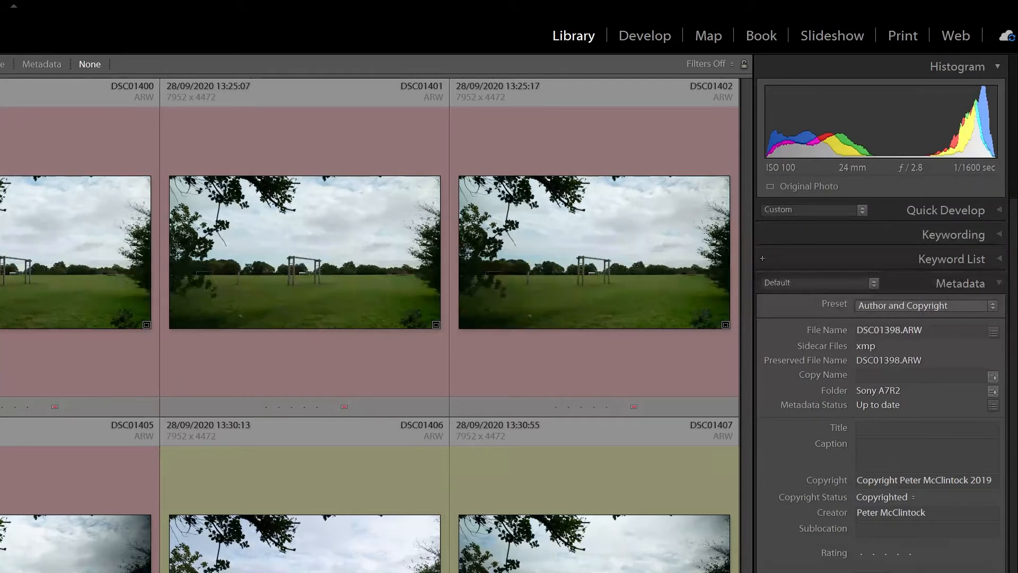
{"action": "key", "text": "Right"}
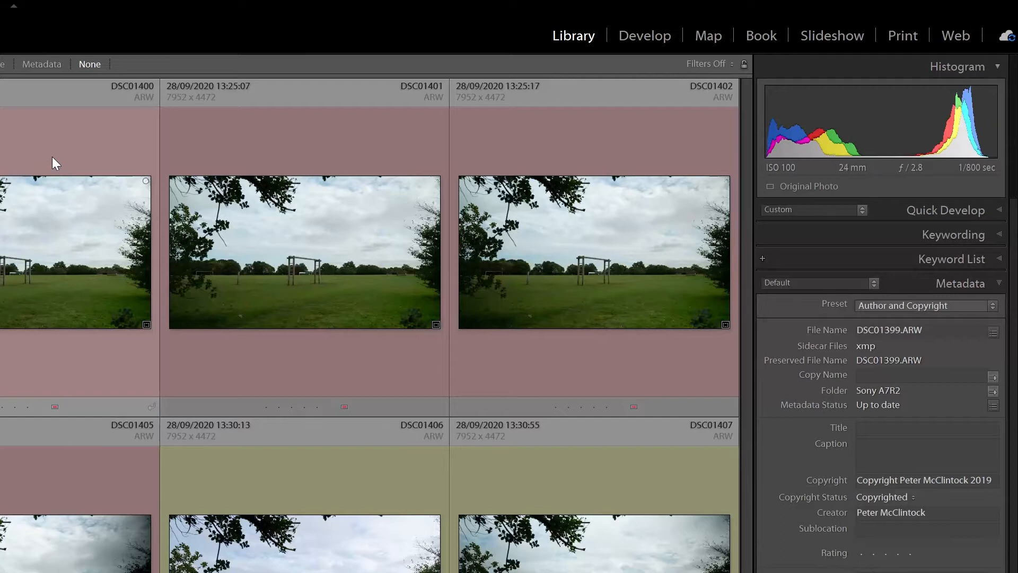
{"action": "left_click", "coordinate": [52, 157]}
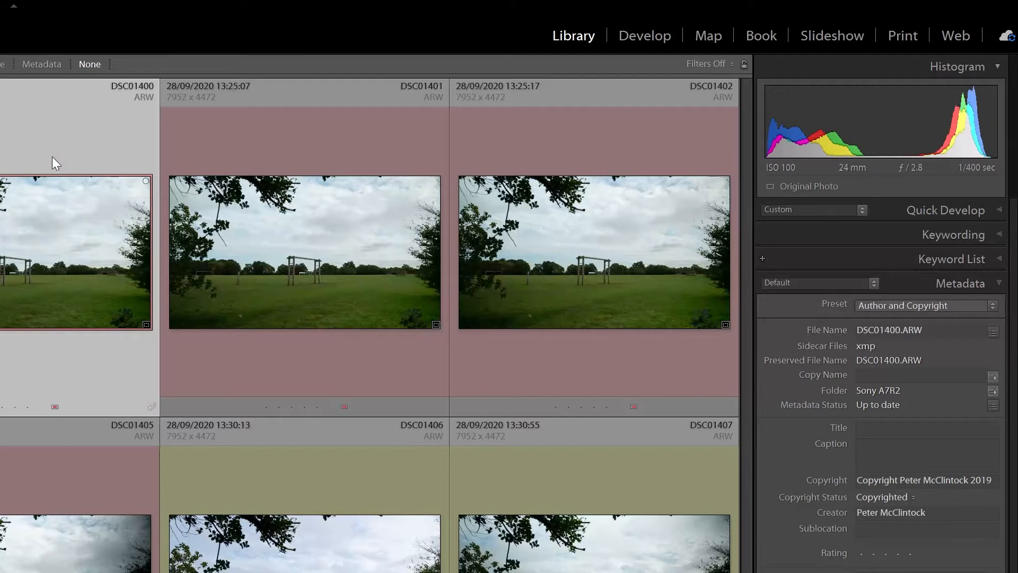
{"action": "left_click", "coordinate": [303, 149]}
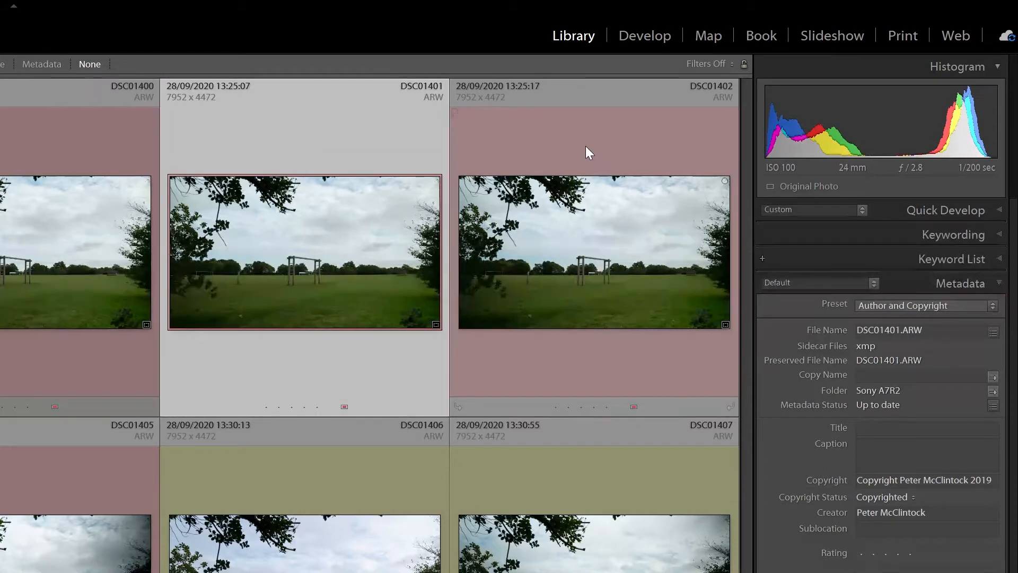
{"action": "left_click", "coordinate": [584, 145]}
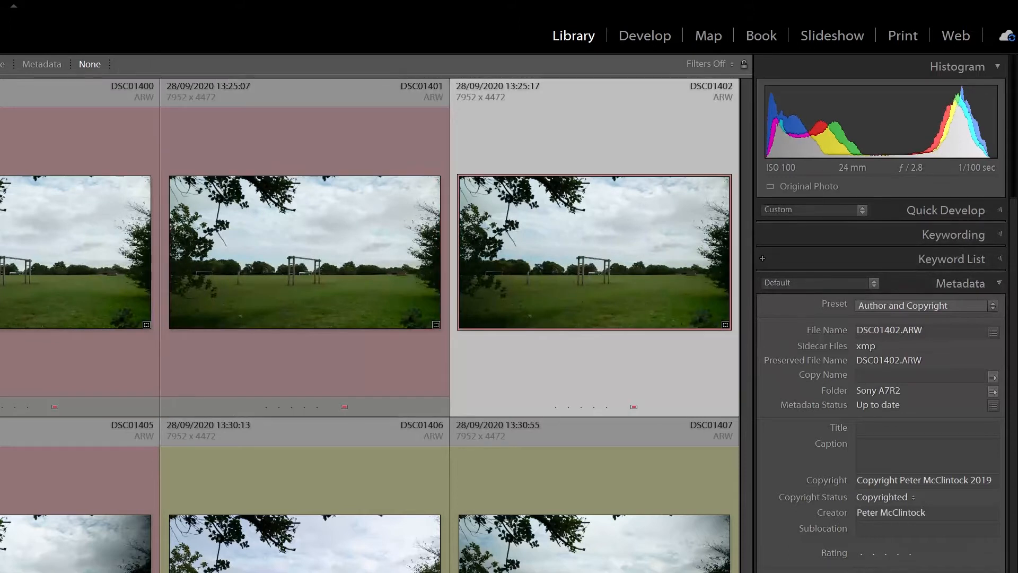
{"action": "key", "text": "Right"}
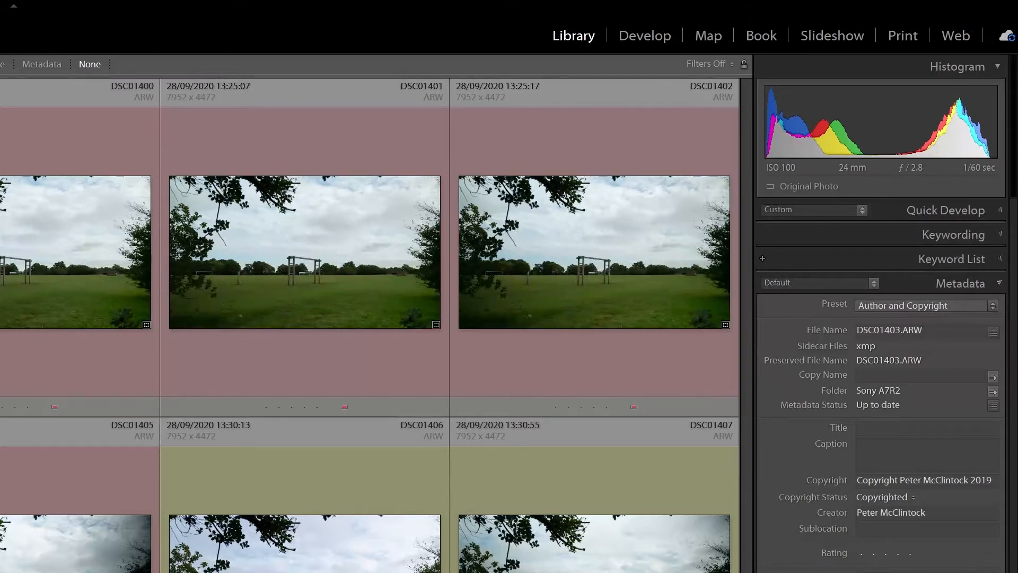
{"action": "key", "text": "Right"}
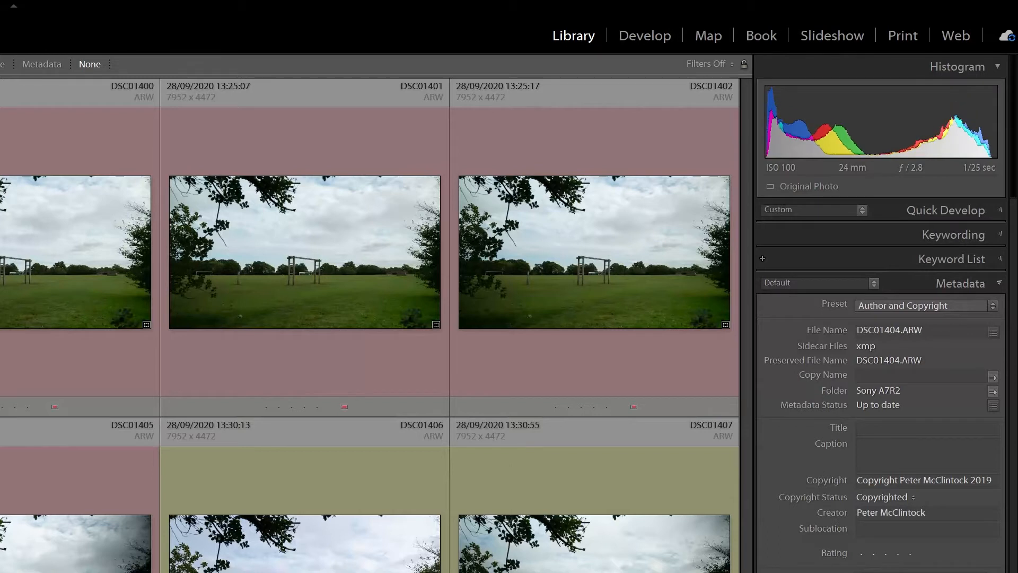
{"action": "key", "text": "Right"}
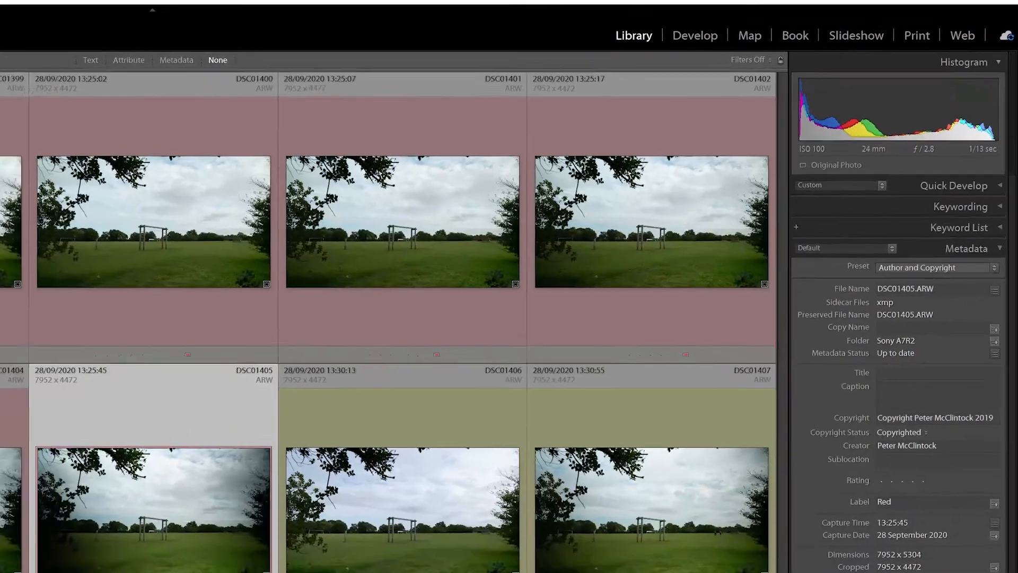
- Review the red-labelled series again from DSC01398 to DSC01405, comparing how the corners darken between shots
{"action": "left_click", "coordinate": [0, 161]}
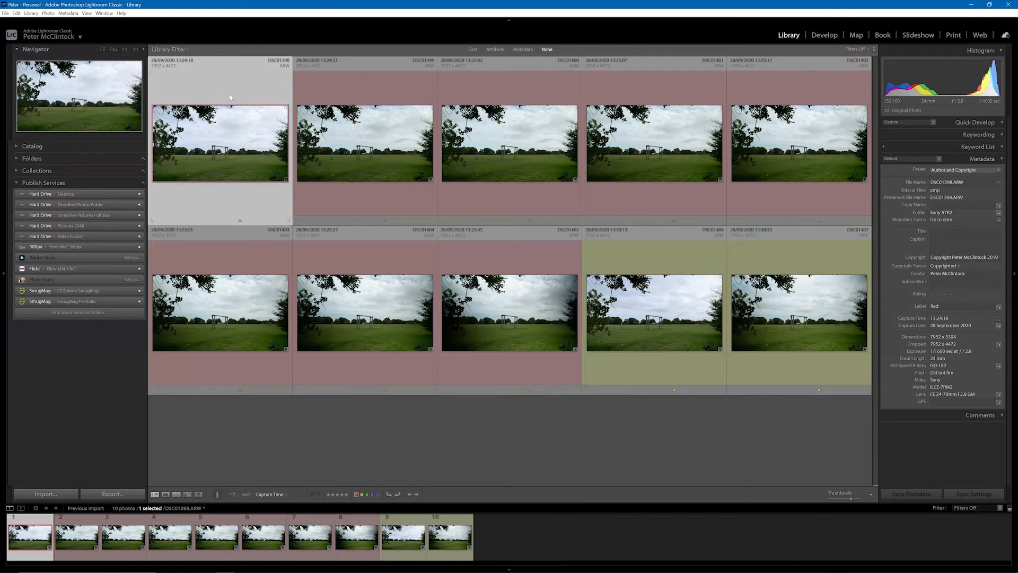
{"action": "left_click", "coordinate": [378, 89]}
{"action": "left_click", "coordinate": [506, 91]}
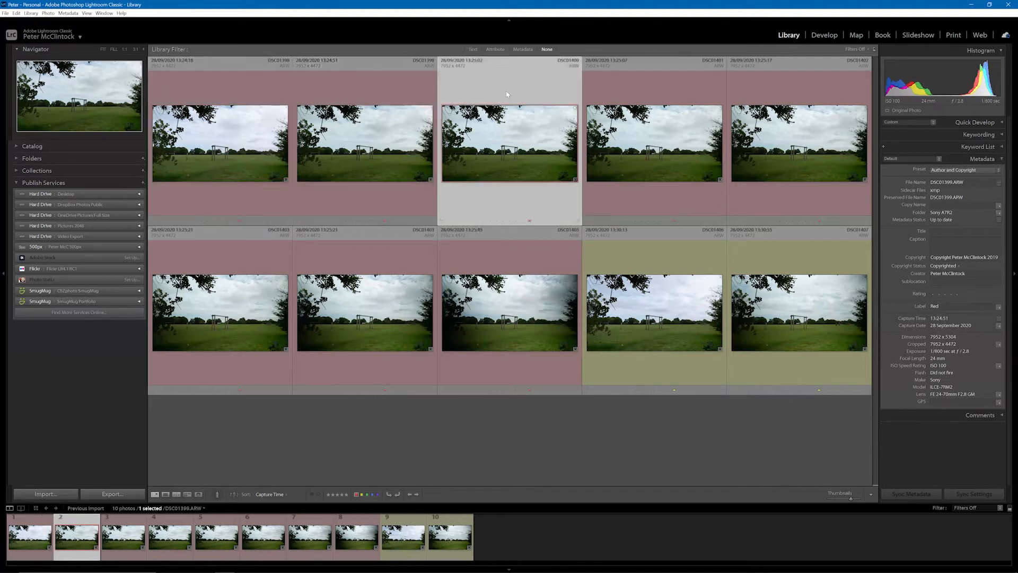
{"action": "left_click", "coordinate": [624, 98]}
{"action": "left_click", "coordinate": [764, 101]}
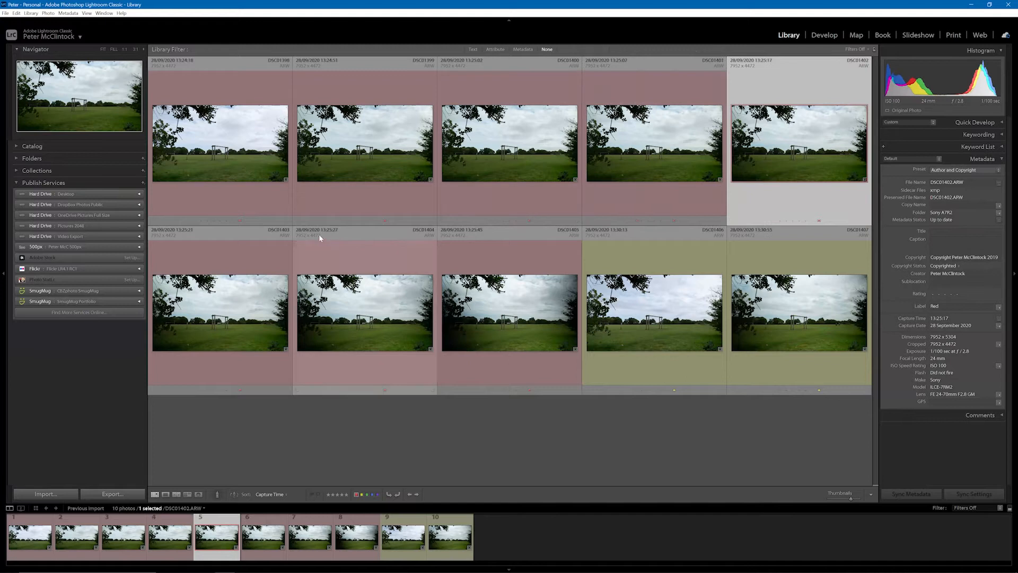
{"action": "left_click", "coordinate": [280, 259]}
{"action": "left_click", "coordinate": [352, 261]}
{"action": "left_click", "coordinate": [507, 263]}
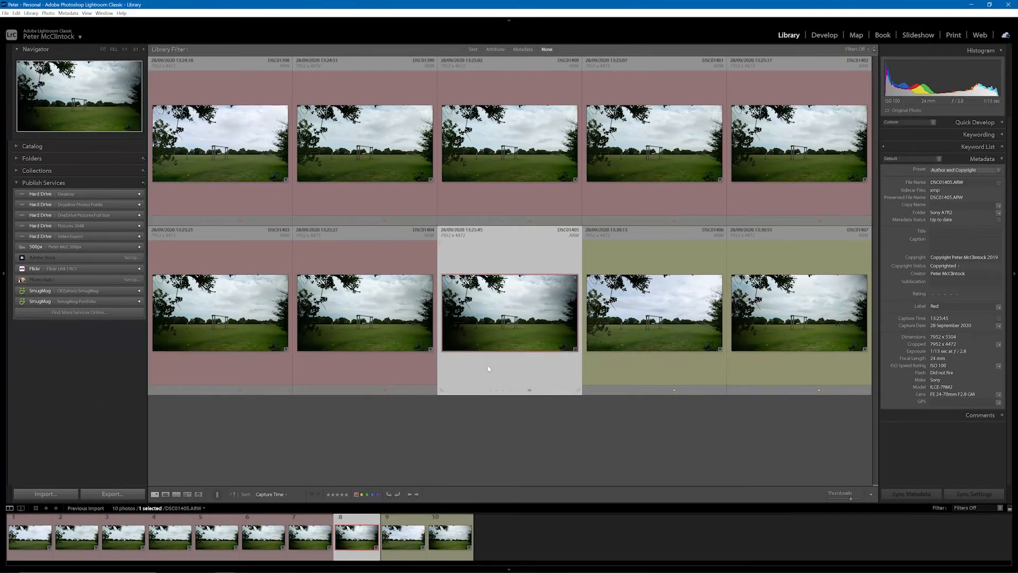
- Compare the exposure and corner darkening of the two yellow-labelled photos, DSC01406 and DSC01407
{"action": "left_click", "coordinate": [601, 355]}
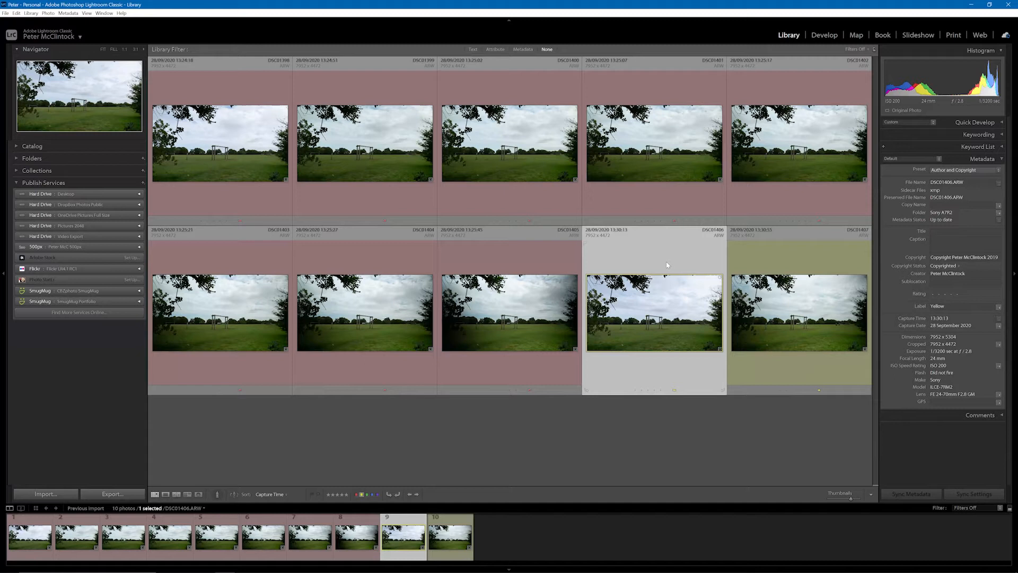
{"action": "left_click", "coordinate": [797, 262]}
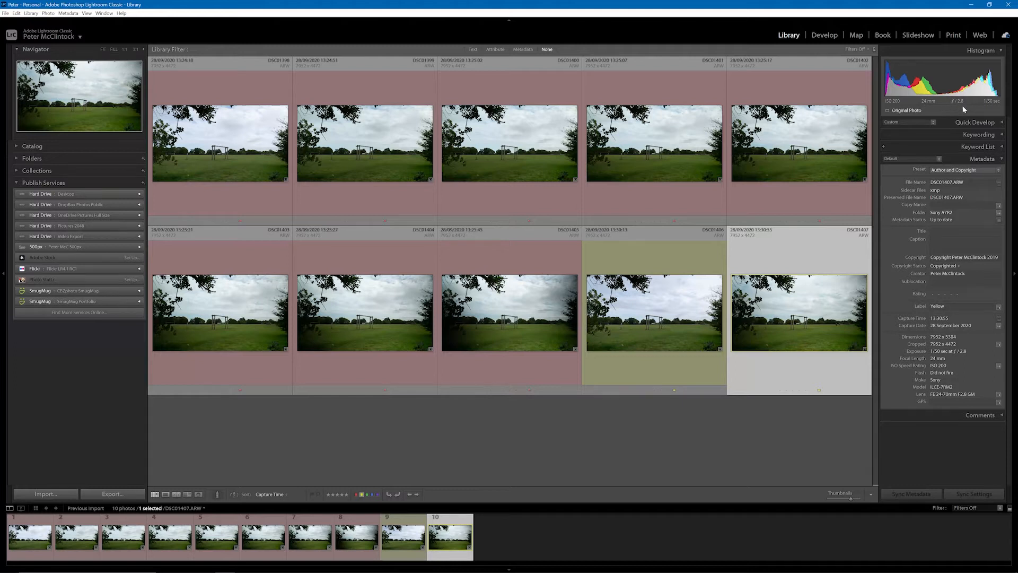
{"action": "left_click", "coordinate": [673, 262]}
{"action": "left_click", "coordinate": [765, 253]}
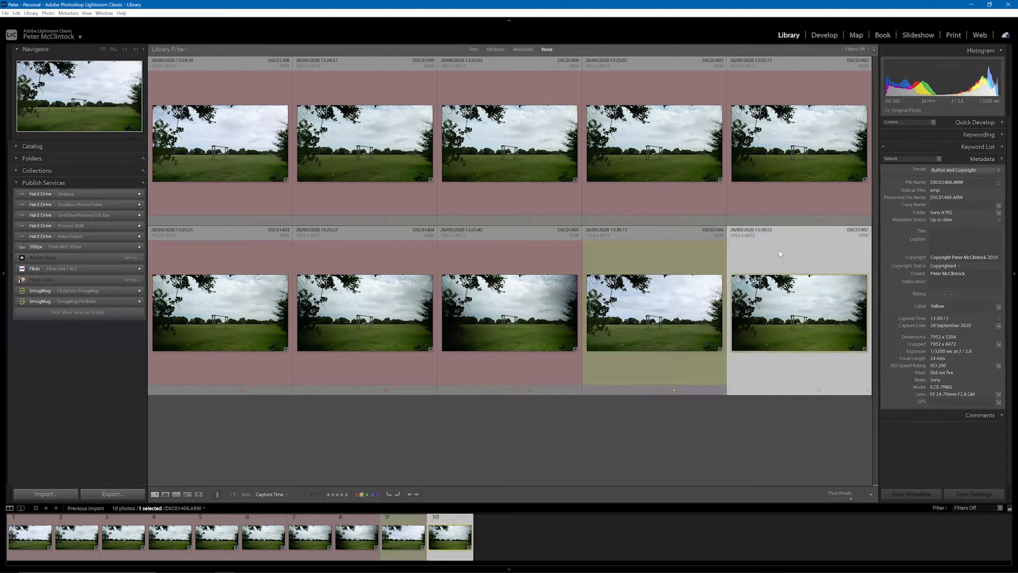
{"action": "left_click", "coordinate": [684, 251]}
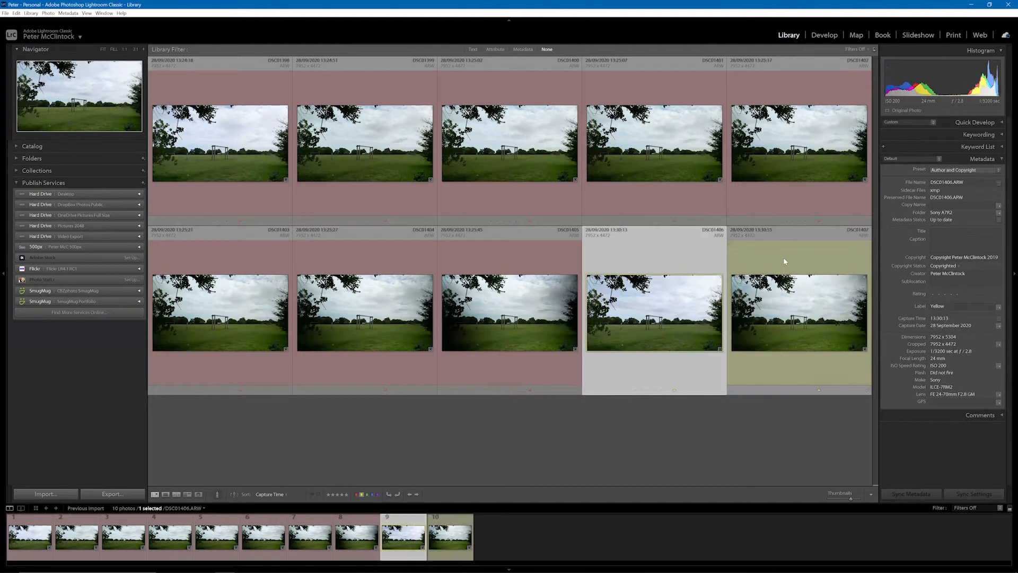
{"action": "left_click", "coordinate": [786, 263]}
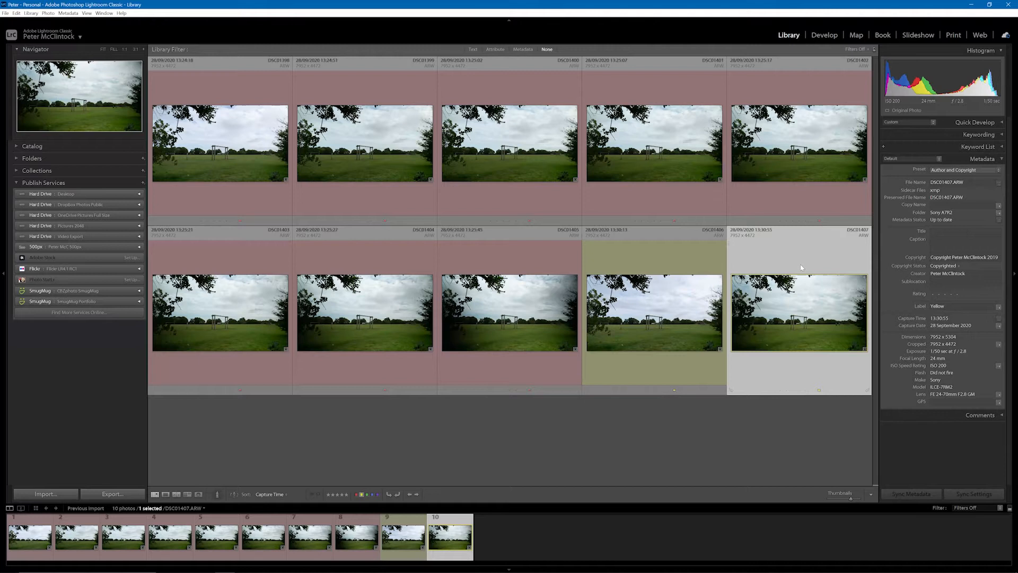
- Open DSC01406 and DSC01407 together in Photoshop as separate documents and compare the two images
{"action": "left_click", "coordinate": [654, 261]}
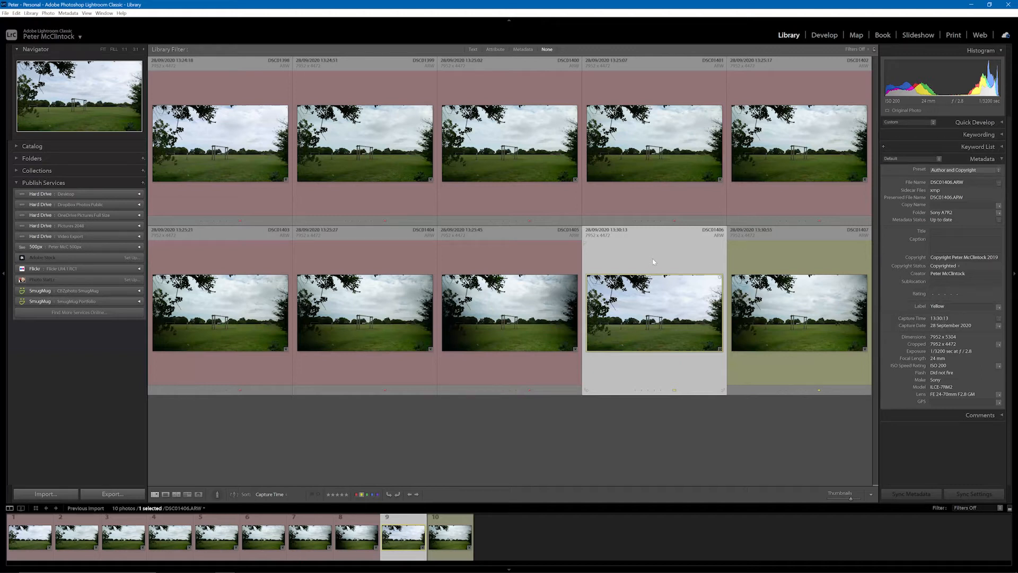
{"action": "left_click", "coordinate": [784, 257], "text": "shift"}
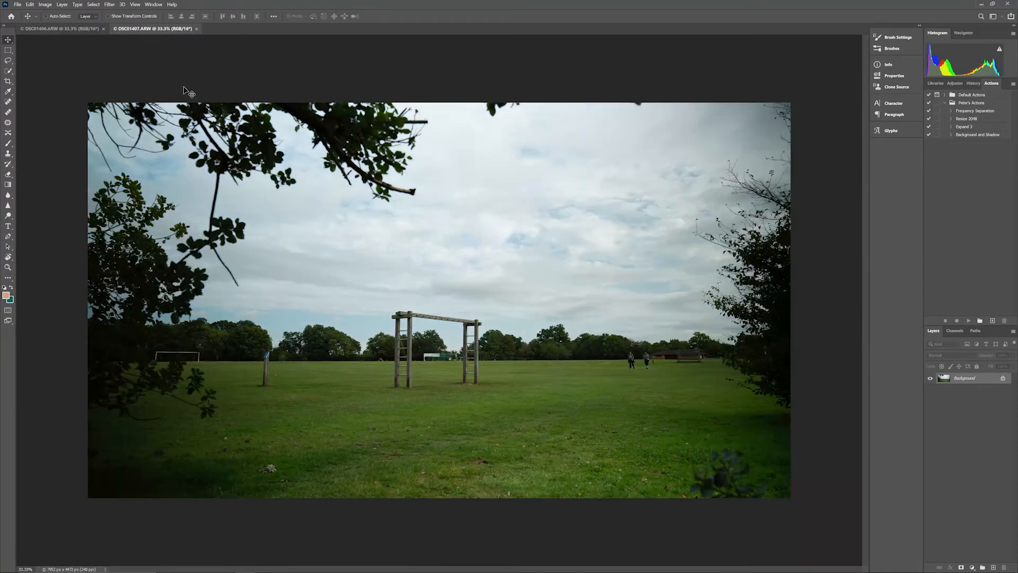
{"action": "left_click", "coordinate": [68, 30]}
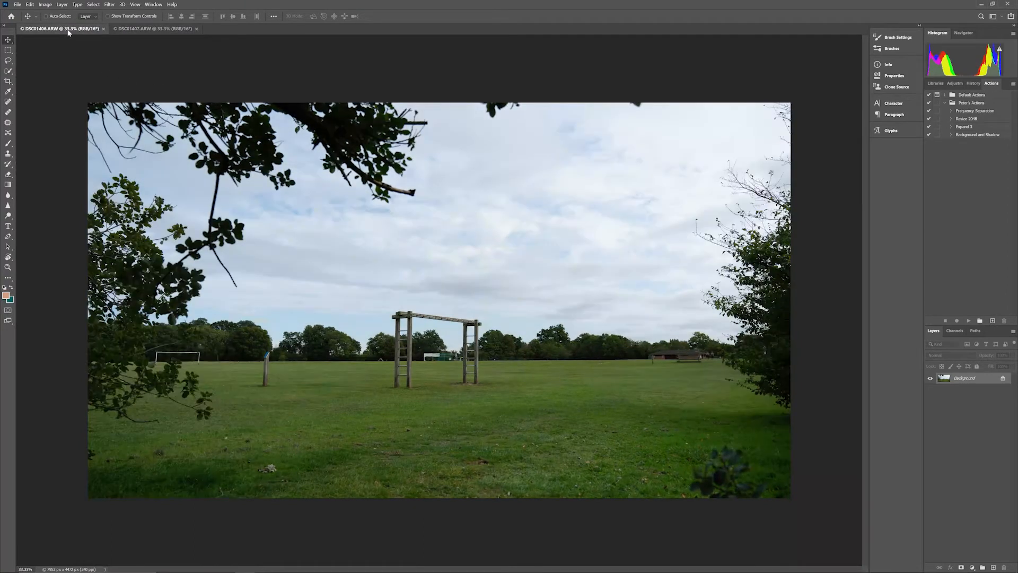
{"action": "left_click", "coordinate": [140, 30]}
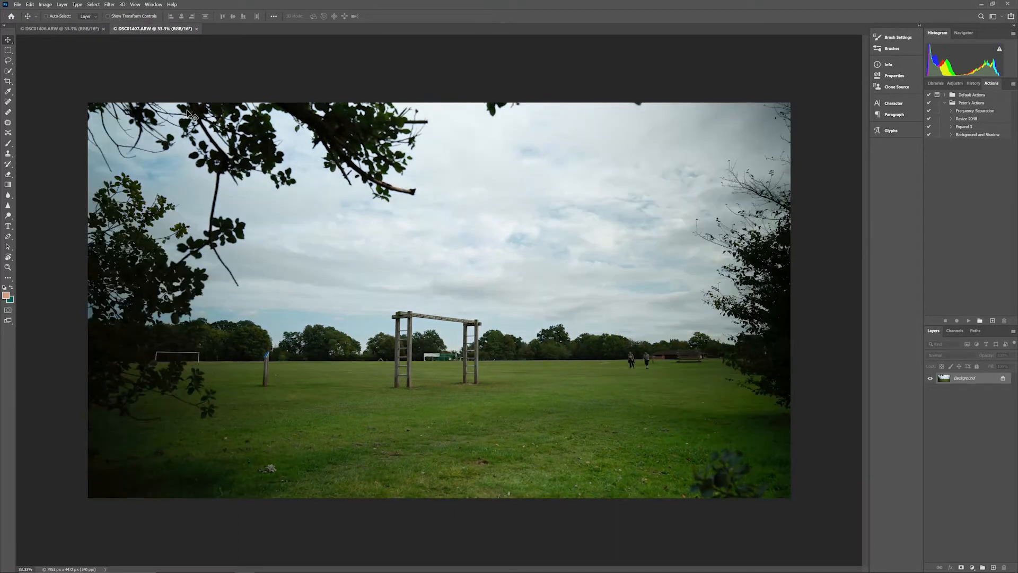
{"action": "left_click", "coordinate": [69, 30]}
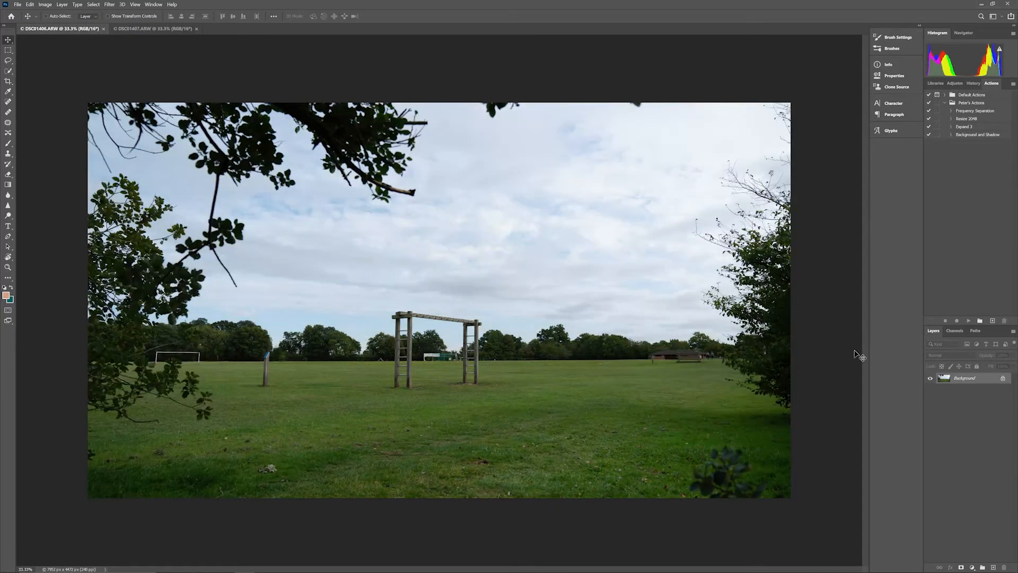
- Copy the DSC01406 image into the DSC01407 document as an aligned layer and toggle its visibility to compare
{"action": "left_click_drag", "start_coordinate": [124, 12], "coordinate": [449, 285]}
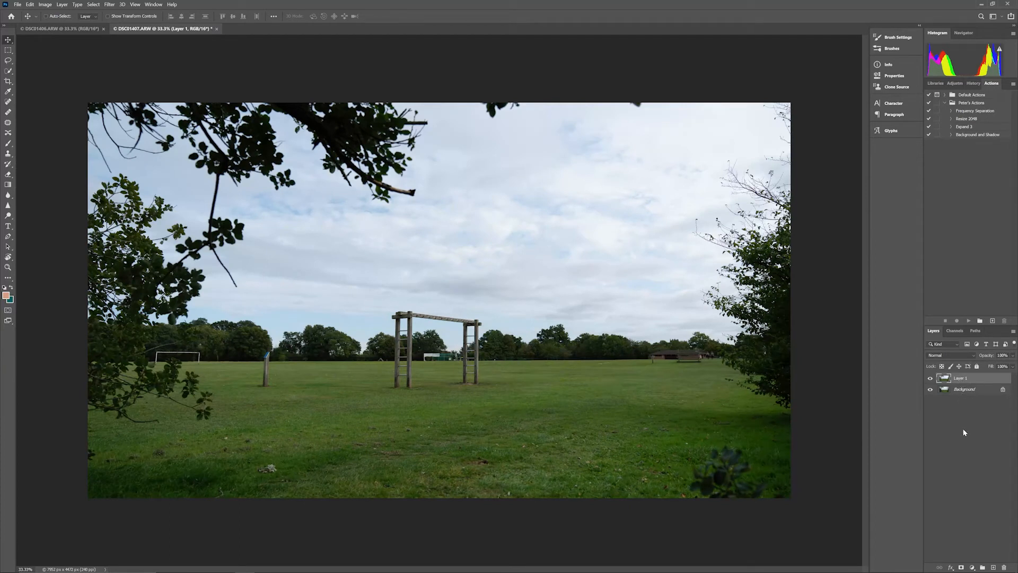
{"action": "left_click", "coordinate": [930, 379]}
{"action": "left_click", "coordinate": [929, 379]}
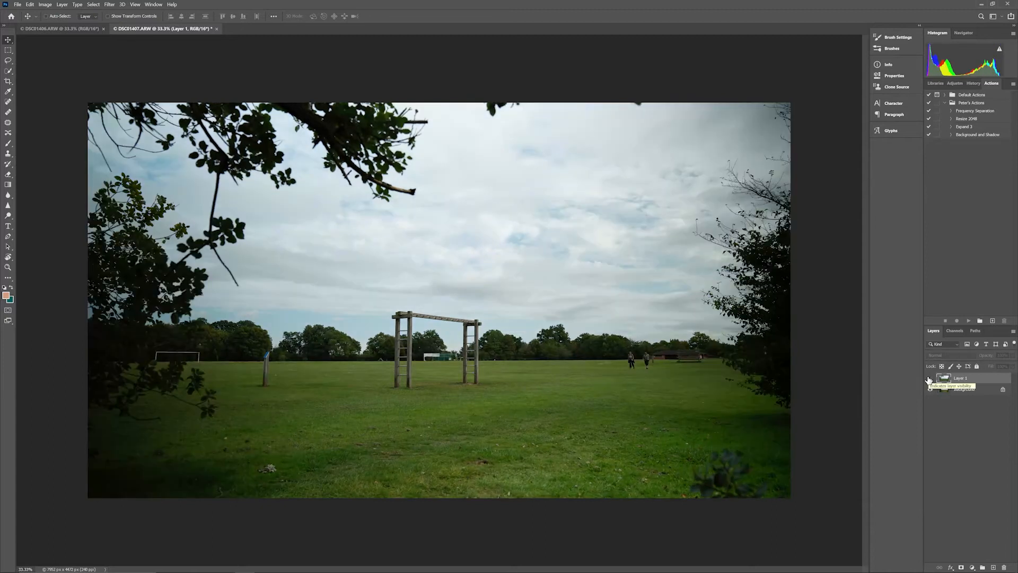
{"action": "left_click", "coordinate": [930, 379]}
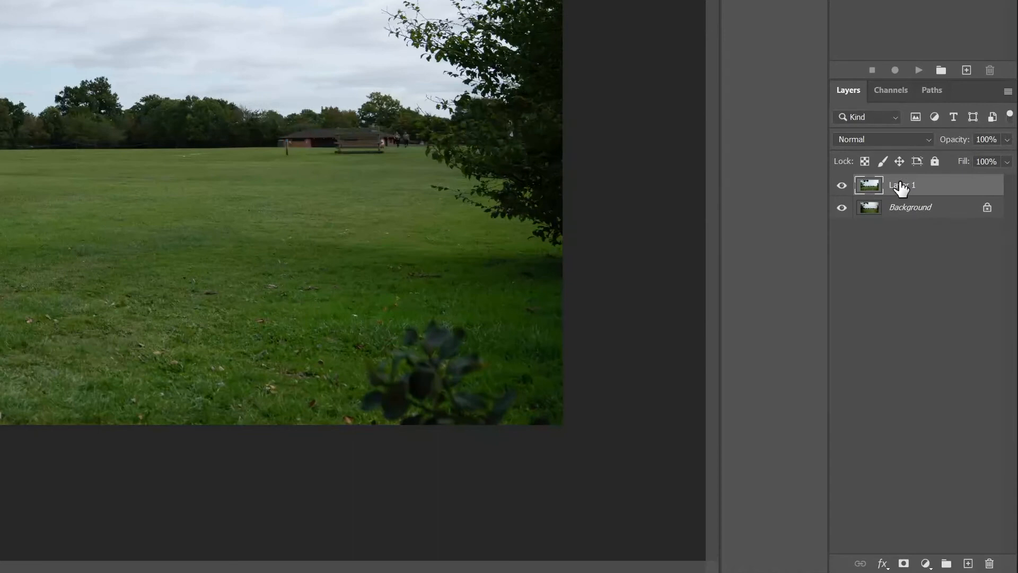
{"action": "left_click", "coordinate": [842, 186]}
{"action": "left_click", "coordinate": [841, 187]}
- Rename the upper layer "Normal" and convert the Background into a regular layer named "ND"
{"action": "double_click", "coordinate": [909, 188]}
{"action": "type", "text": "Normal"}
{"action": "key", "text": "Return"}
{"action": "double_click", "coordinate": [906, 209]}
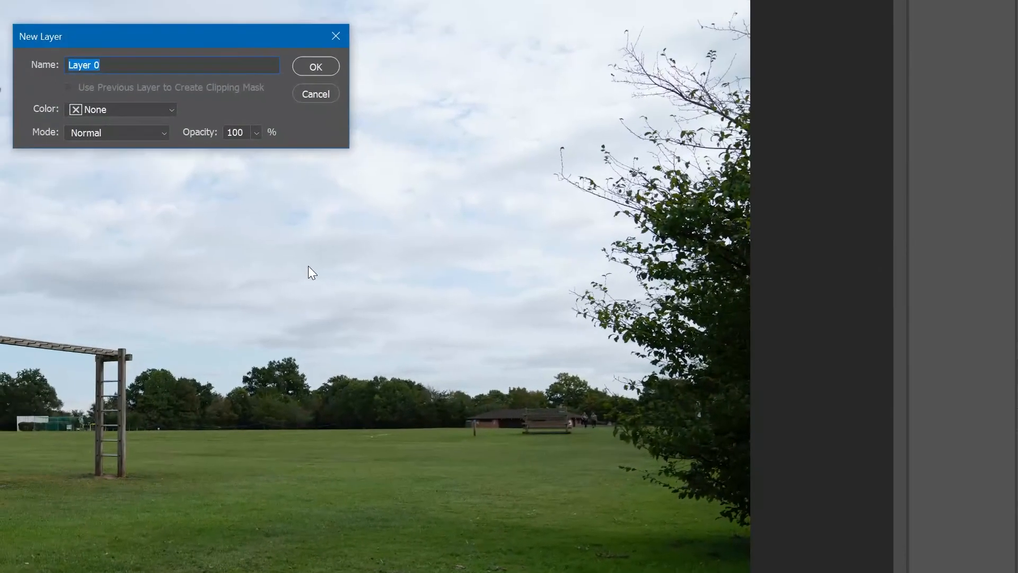
{"action": "type", "text": "BG"}
{"action": "key", "text": "Return"}
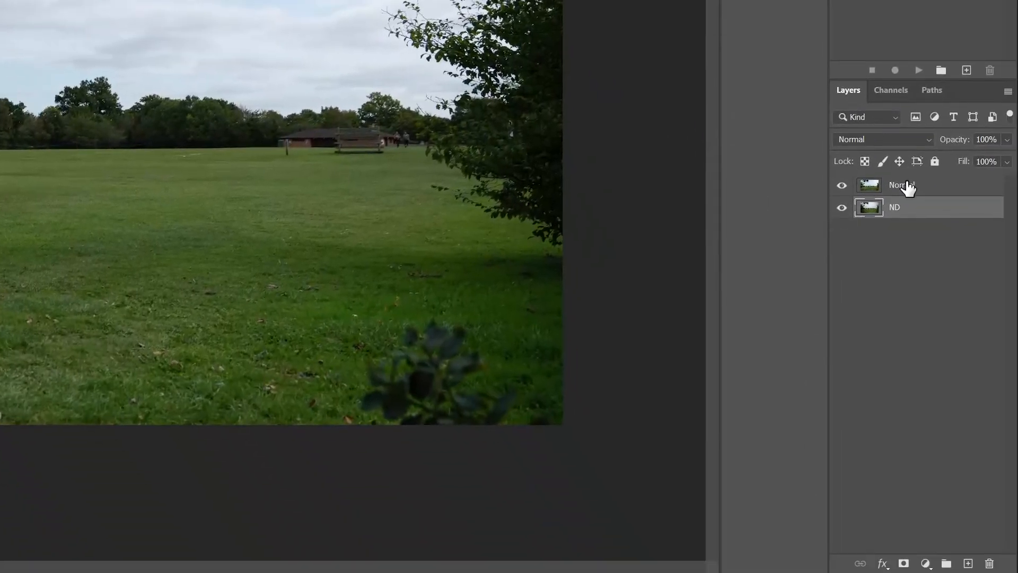
- Duplicate the Normal and ND layers together, placing both copies above the originals
{"action": "left_click", "coordinate": [910, 187]}
{"action": "left_click", "coordinate": [916, 211], "text": "shift"}
{"action": "left_click_drag", "start_coordinate": [915, 211], "coordinate": [968, 563]}
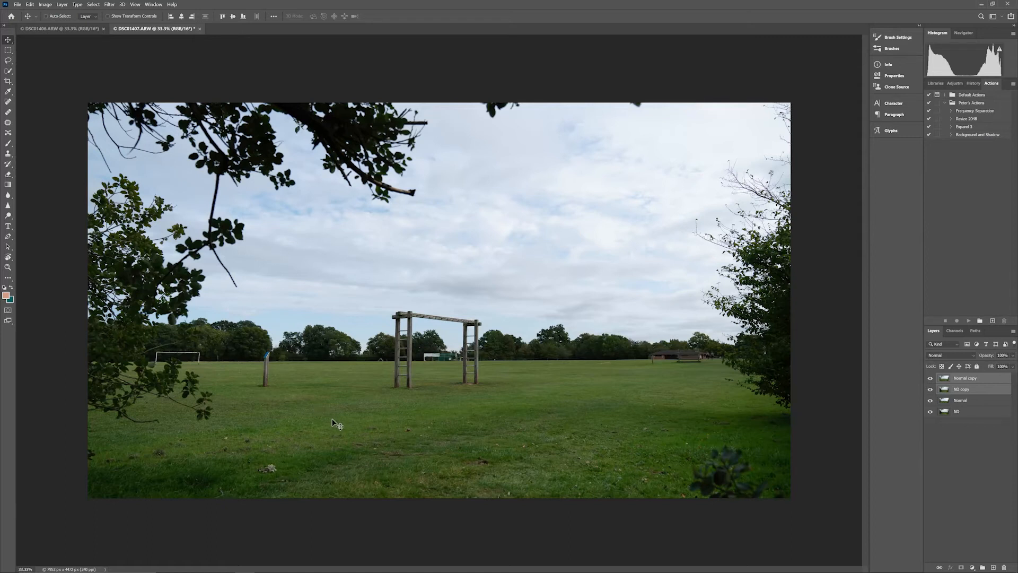
- Apply a Gaussian Blur with a radius of 500 pixels to the Normal copy layer
{"action": "left_click", "coordinate": [978, 389]}
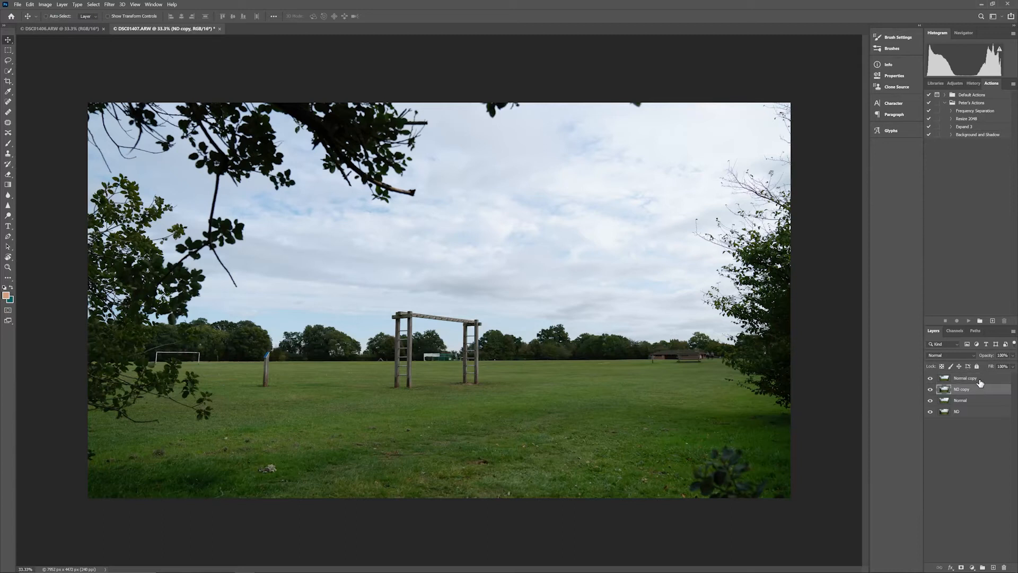
{"action": "left_click", "coordinate": [978, 378]}
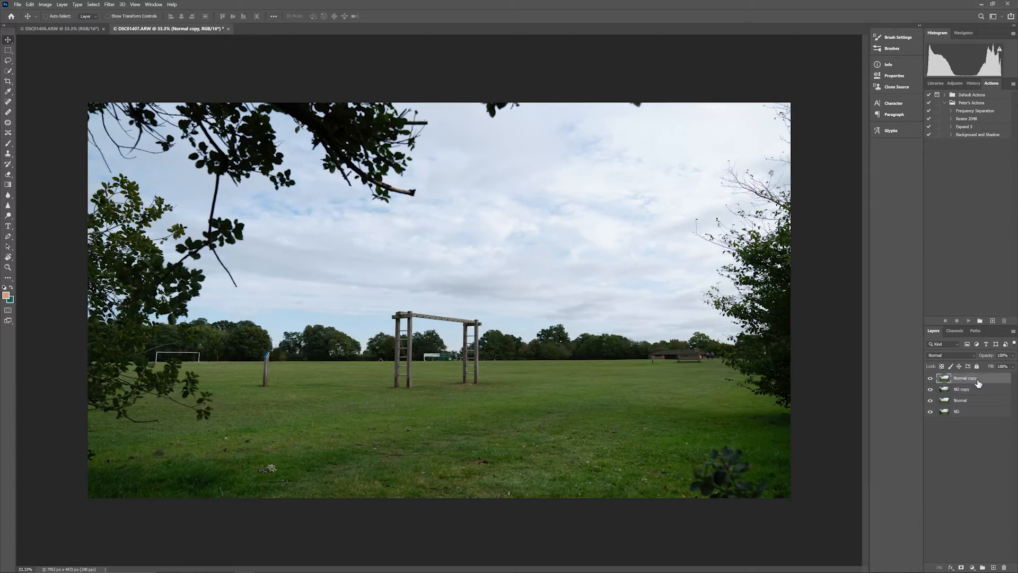
{"action": "left_click", "coordinate": [110, 4]}
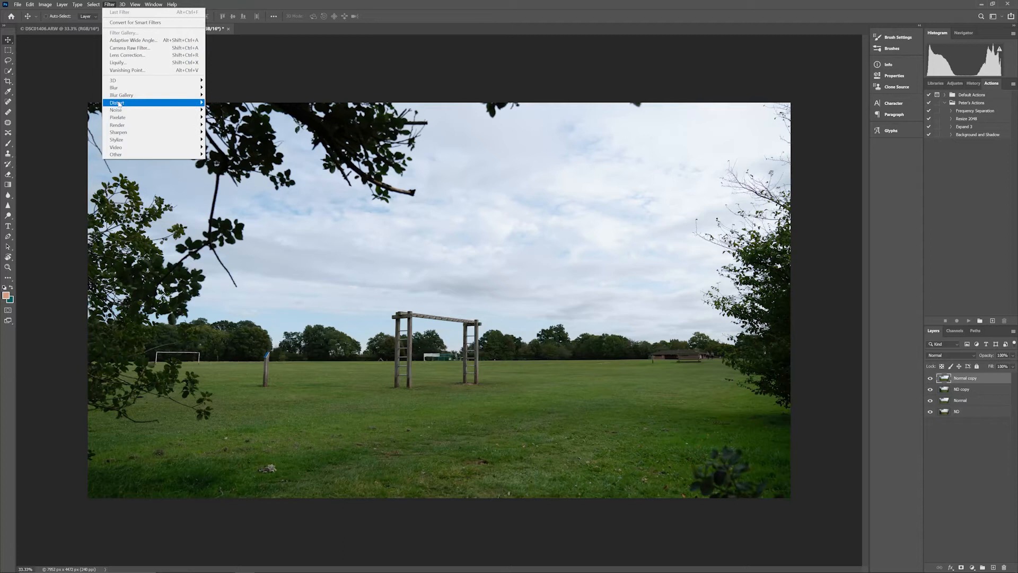
{"action": "mouse_move", "coordinate": [151, 87]}
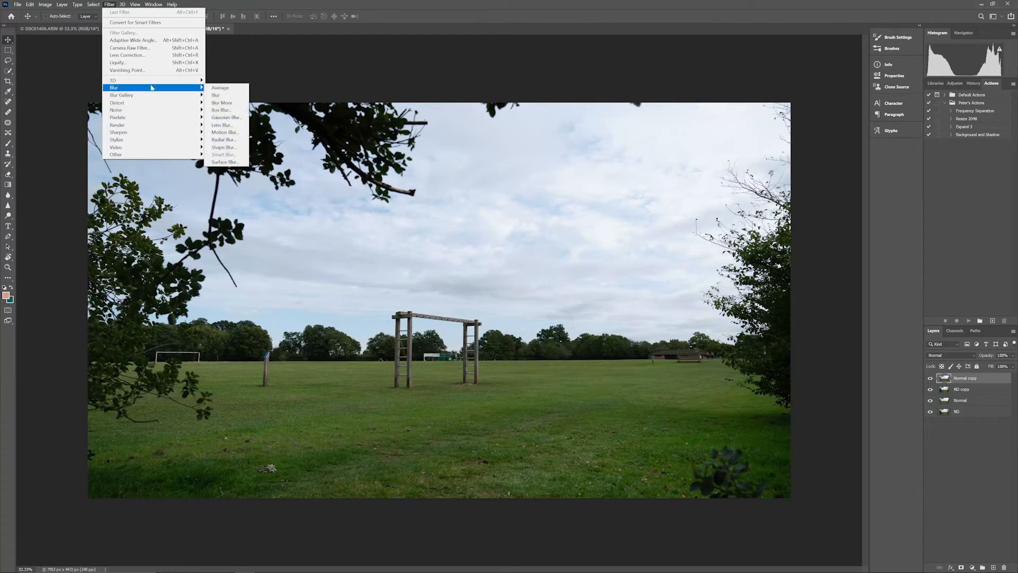
{"action": "left_click", "coordinate": [233, 118]}
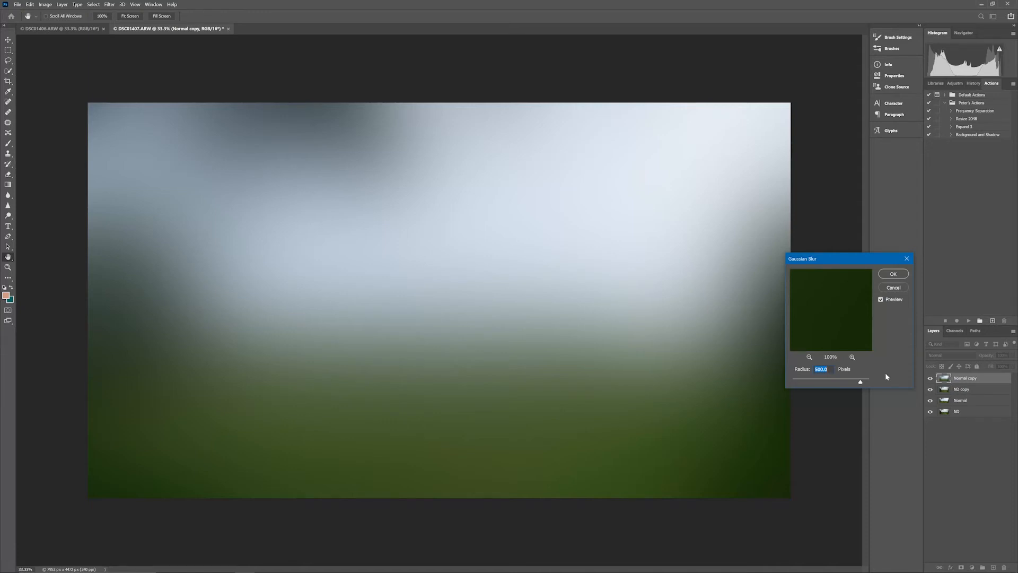
{"action": "left_click", "coordinate": [894, 275]}
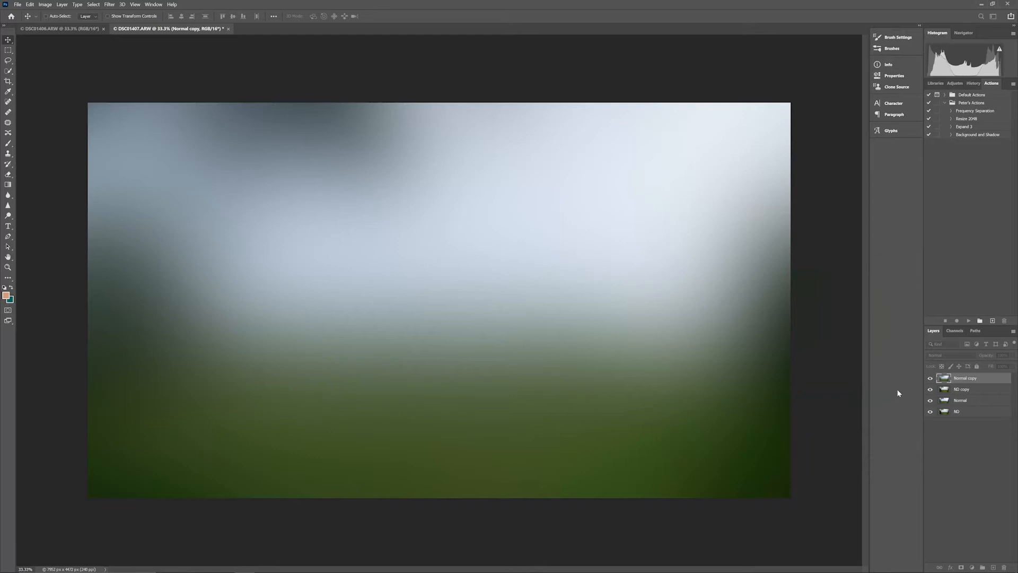
- Repeat the last Gaussian Blur on the ND copy layer, hiding the Normal copy layer during the operation and showing it again
{"action": "left_click", "coordinate": [969, 391]}
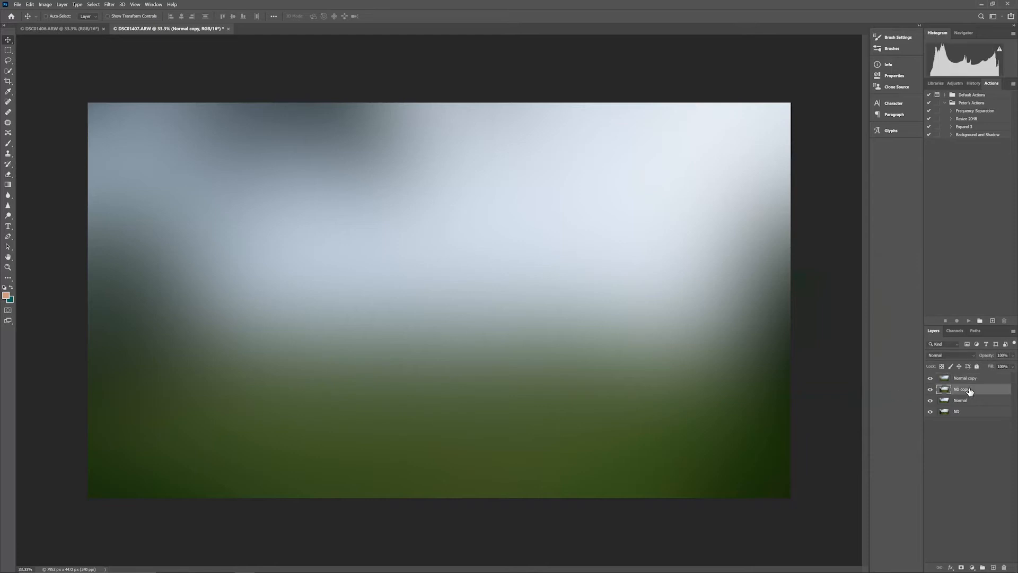
{"action": "left_click", "coordinate": [930, 378]}
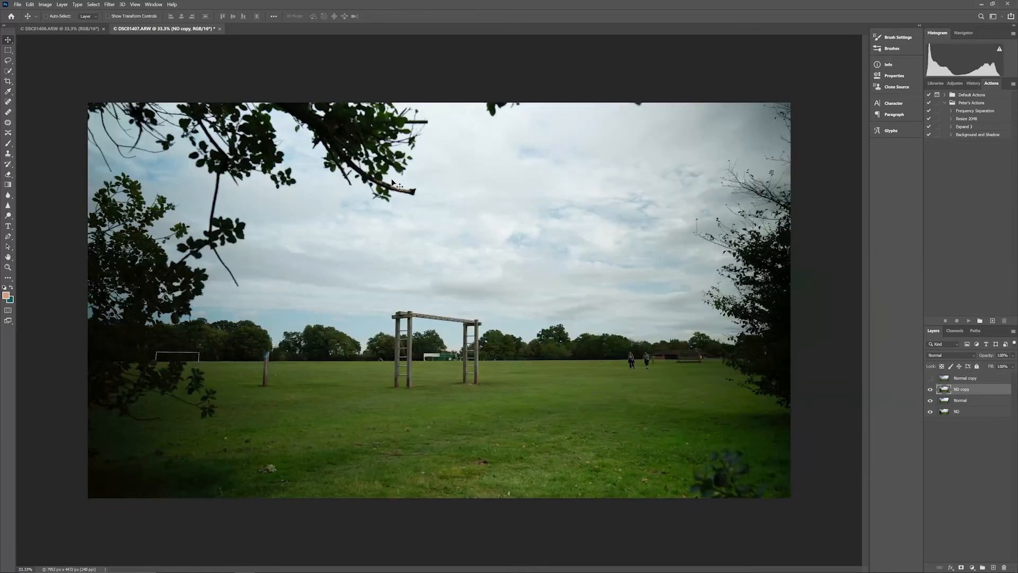
{"action": "left_click", "coordinate": [109, 4]}
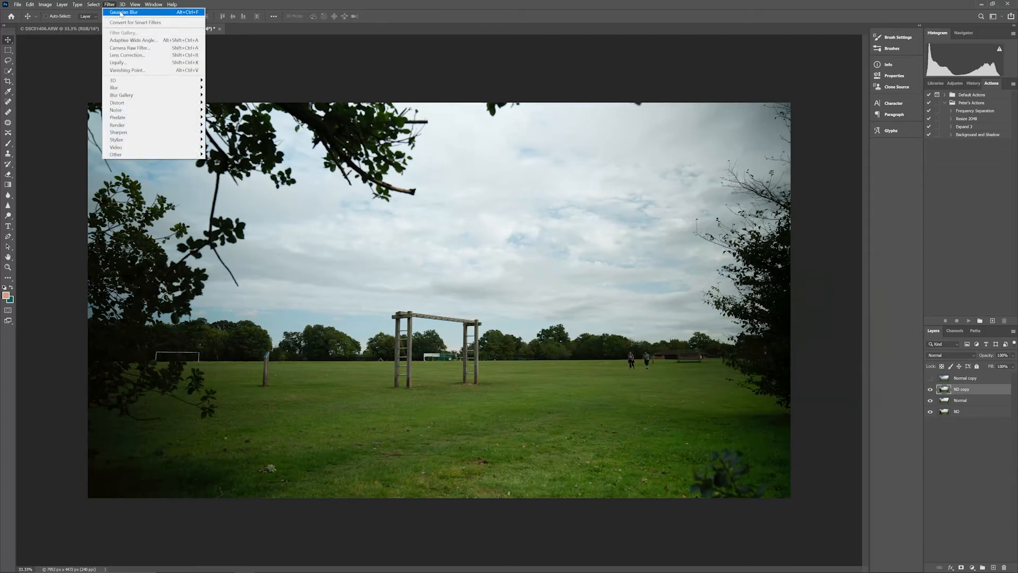
{"action": "left_click", "coordinate": [121, 13]}
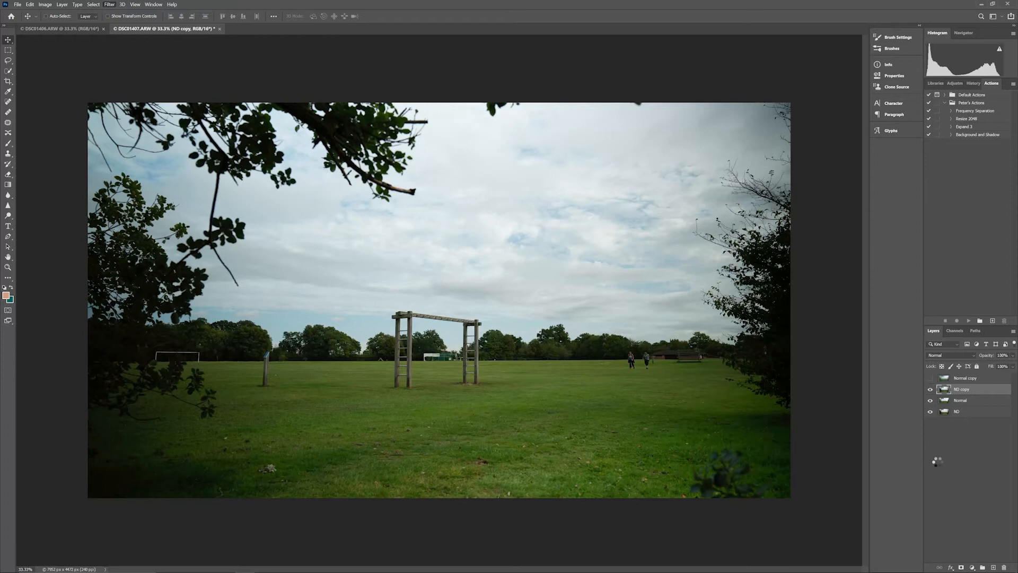
{"action": "left_click", "coordinate": [930, 379]}
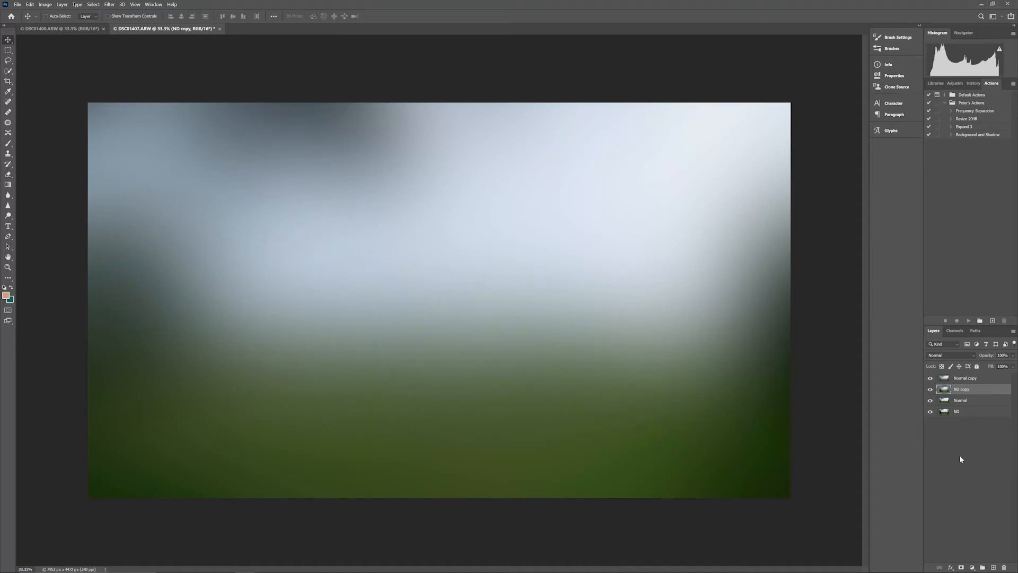
- Use Apply Image on the Normal copy layer with ND copy as source layer, Subtract blending, scale 2 and offset 128
{"action": "left_click", "coordinate": [968, 379]}
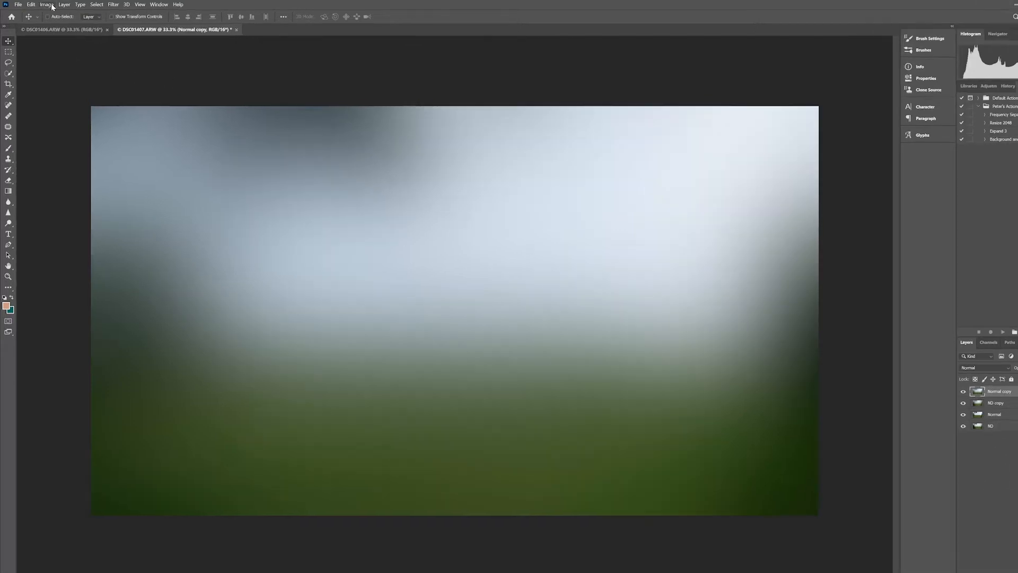
{"action": "left_click", "coordinate": [48, 5]}
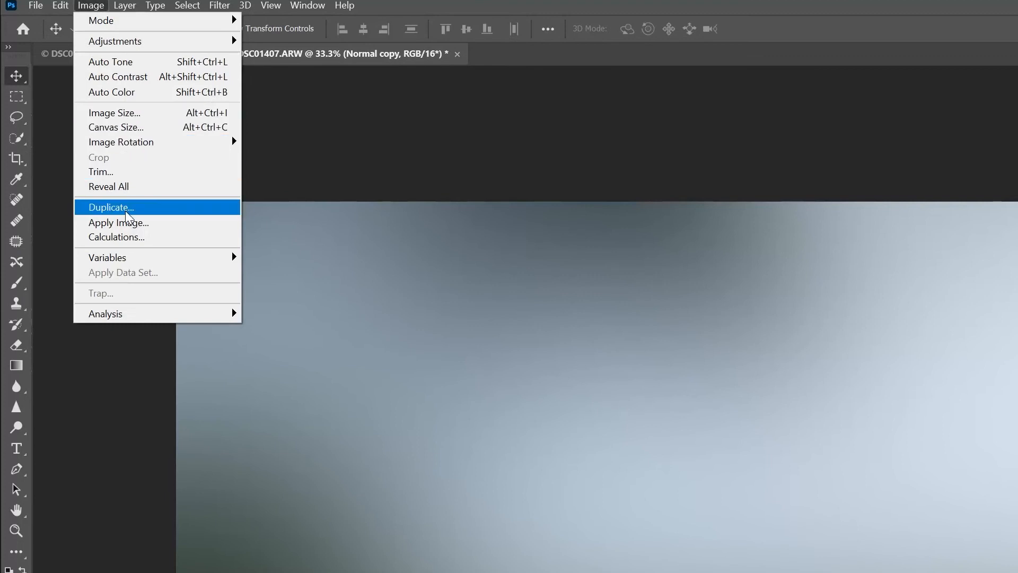
{"action": "key", "text": "Escape"}
{"action": "key", "text": "h"}
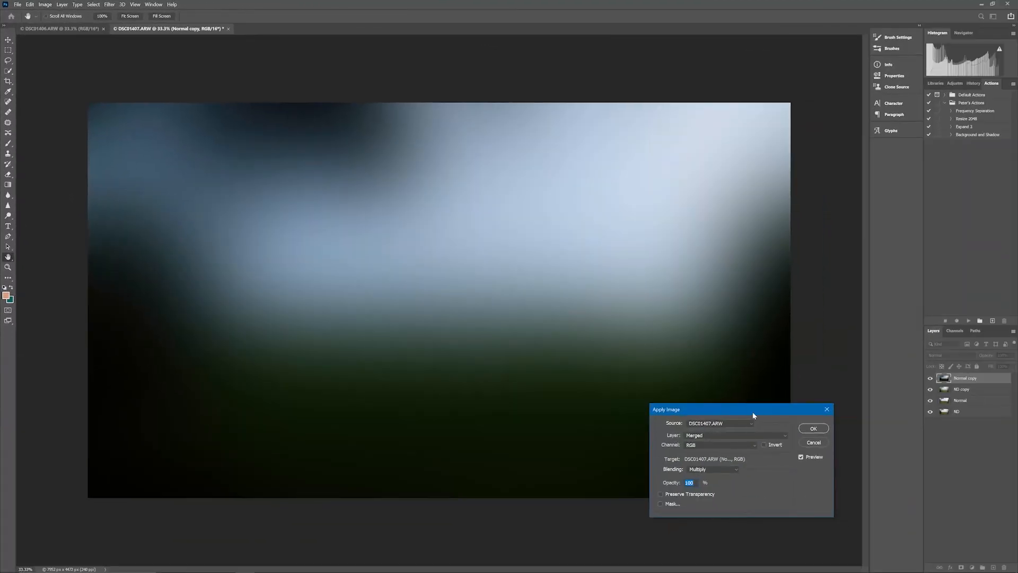
{"action": "left_click_drag", "start_coordinate": [753, 411], "coordinate": [755, 402]}
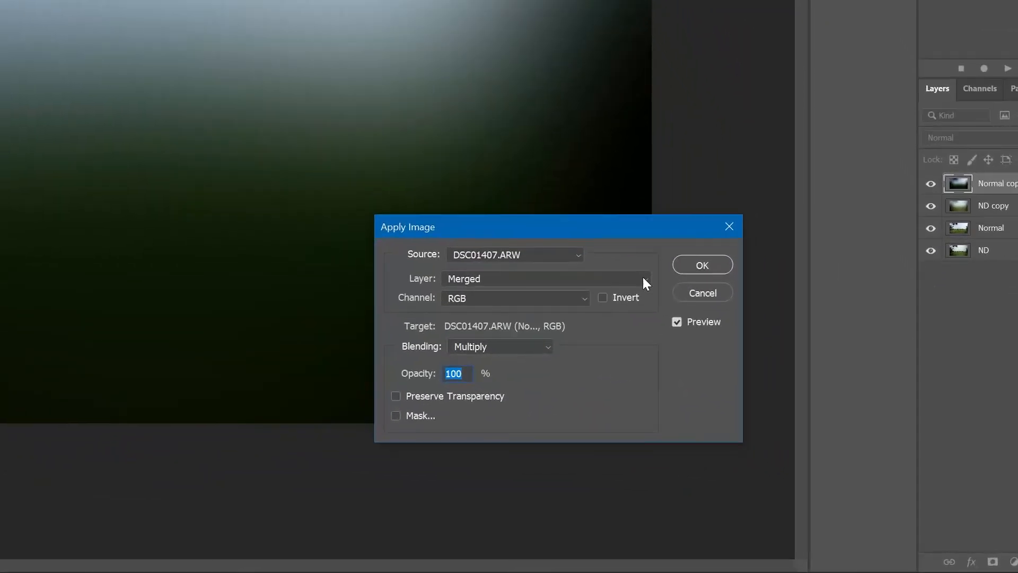
{"action": "left_click", "coordinate": [643, 278]}
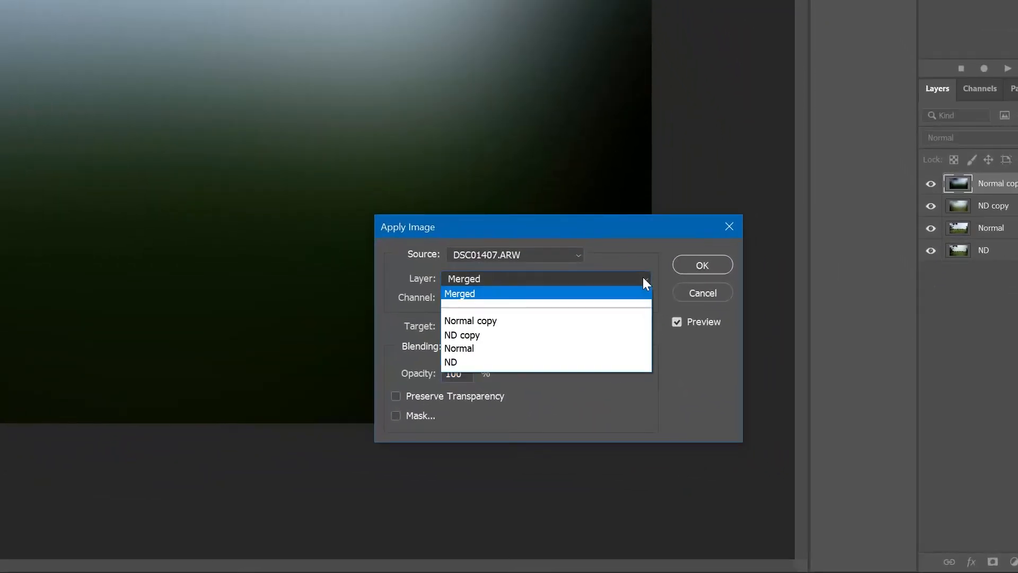
{"action": "left_click", "coordinate": [628, 334]}
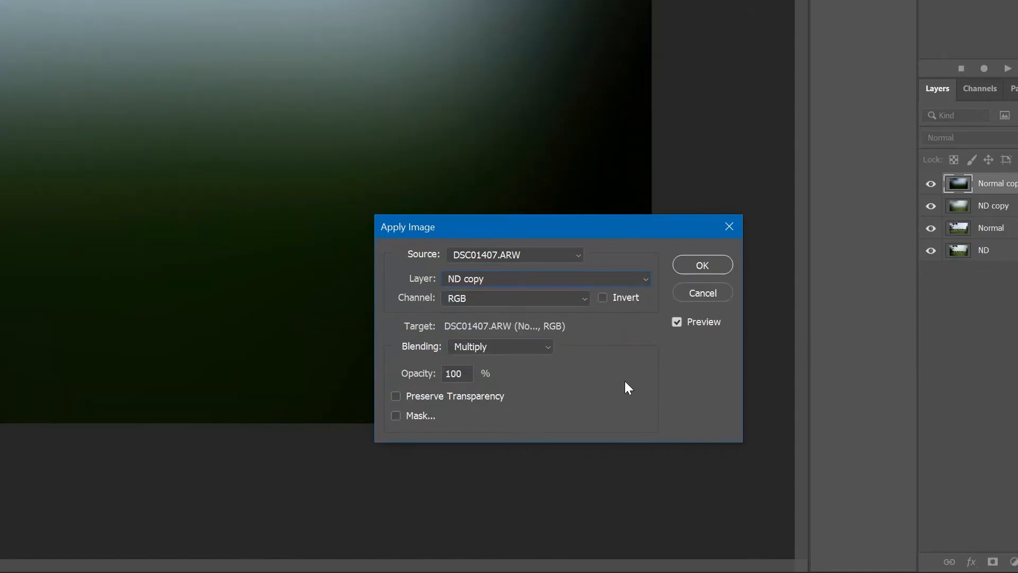
{"action": "left_click", "coordinate": [532, 346]}
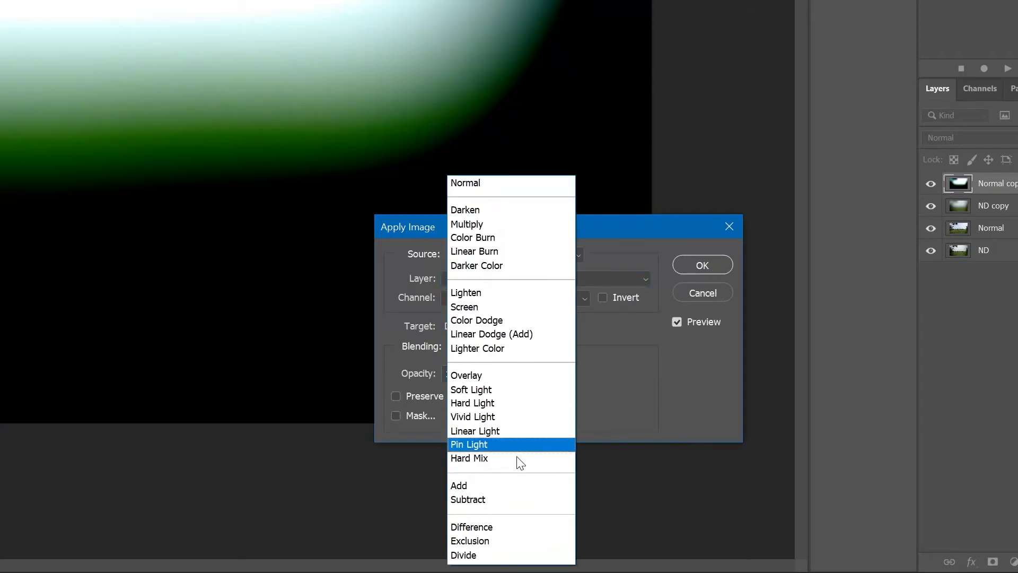
{"action": "left_click", "coordinate": [521, 500]}
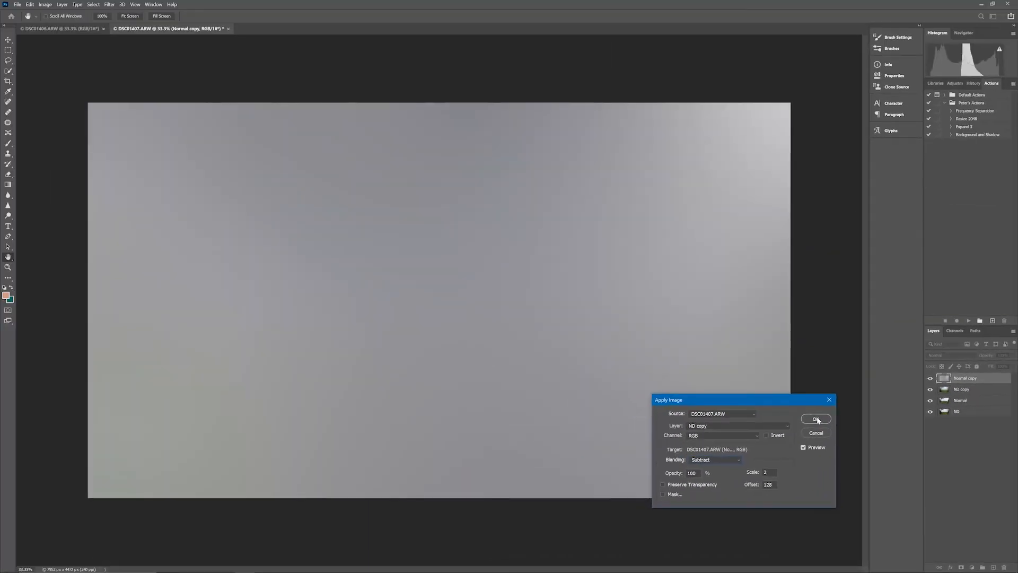
{"action": "left_click", "coordinate": [817, 419]}
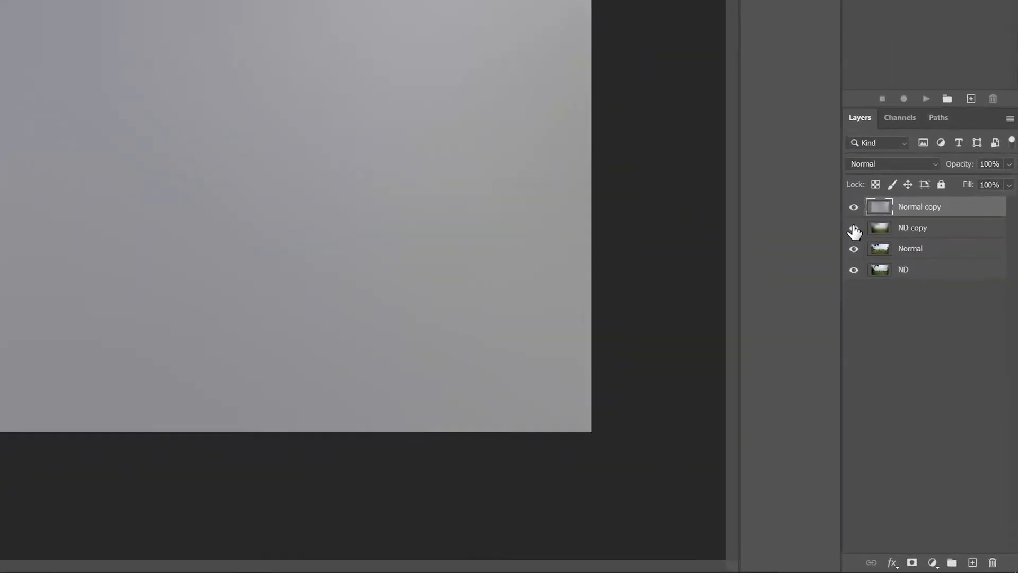
- Hide the ND copy and Normal layers and move the Normal copy layer directly above the ND layer
{"action": "left_click", "coordinate": [930, 390]}
{"action": "left_click_drag", "start_coordinate": [918, 189], "coordinate": [909, 237]}
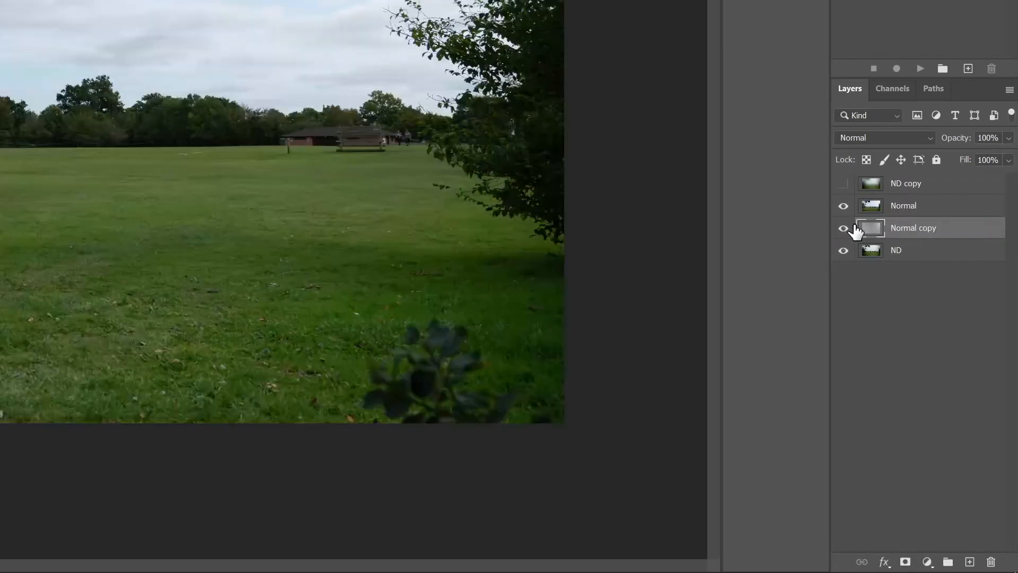
{"action": "left_click", "coordinate": [843, 206]}
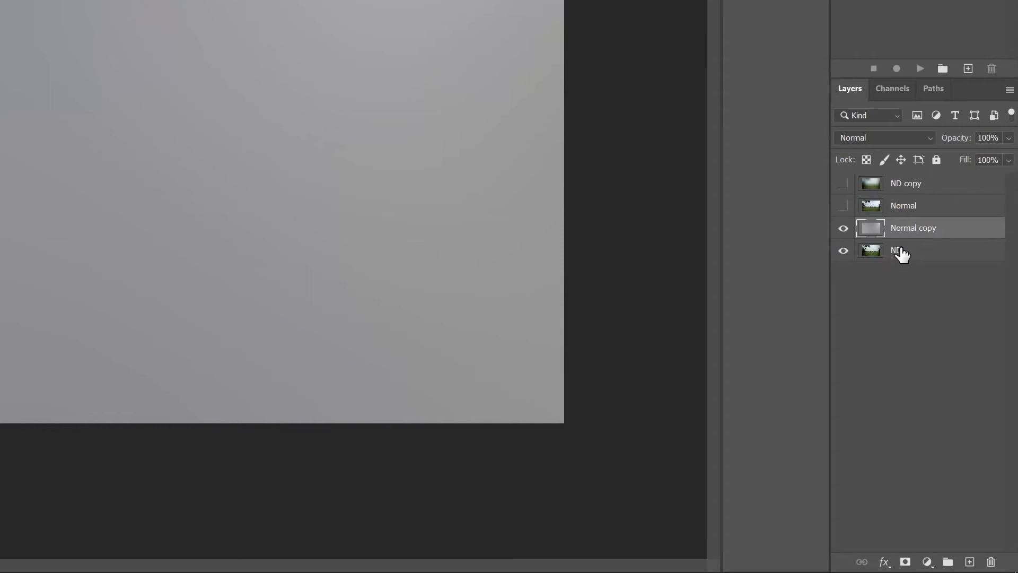
- Check the ND layer without the grey Normal copy layer, and set the Normal copy layer's blend mode to Linear Light
{"action": "left_click", "coordinate": [848, 229]}
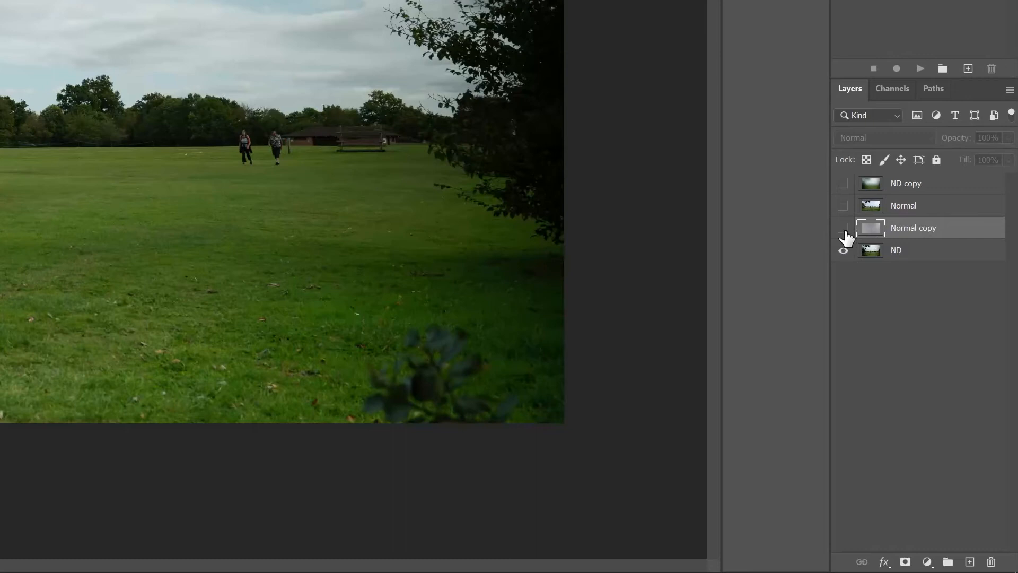
{"action": "left_click", "coordinate": [844, 229]}
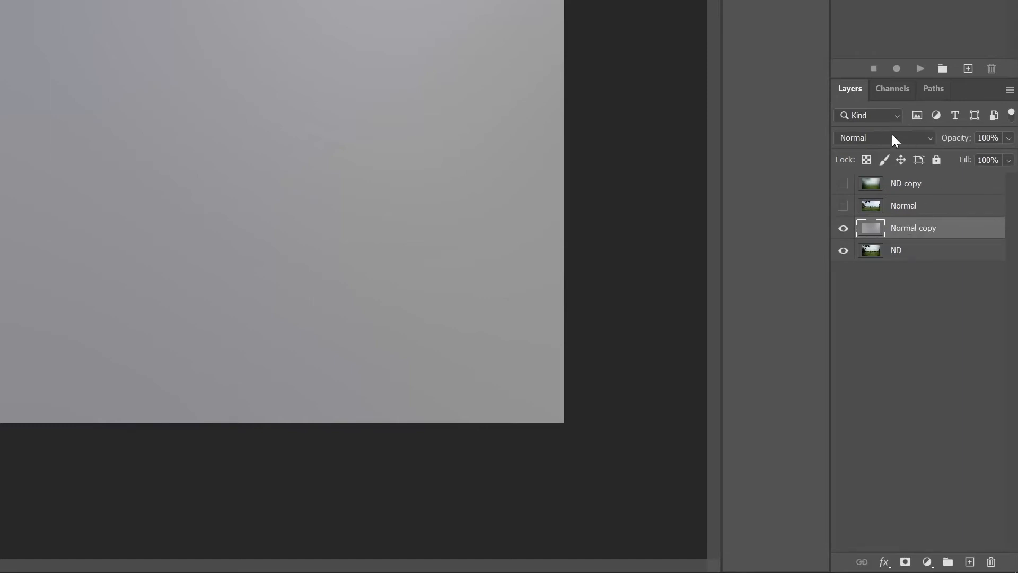
{"action": "left_click", "coordinate": [927, 137]}
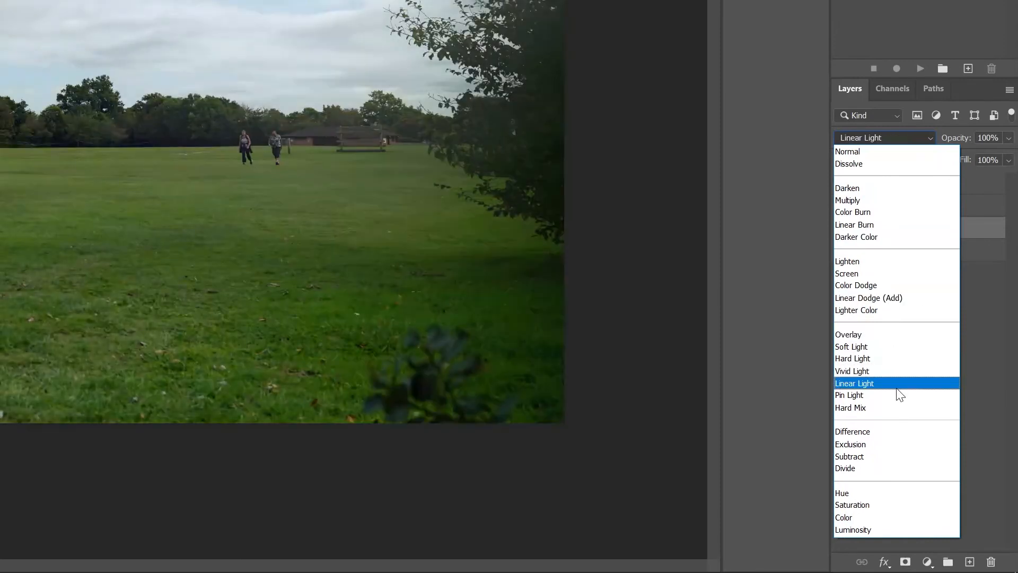
{"action": "left_click", "coordinate": [897, 383]}
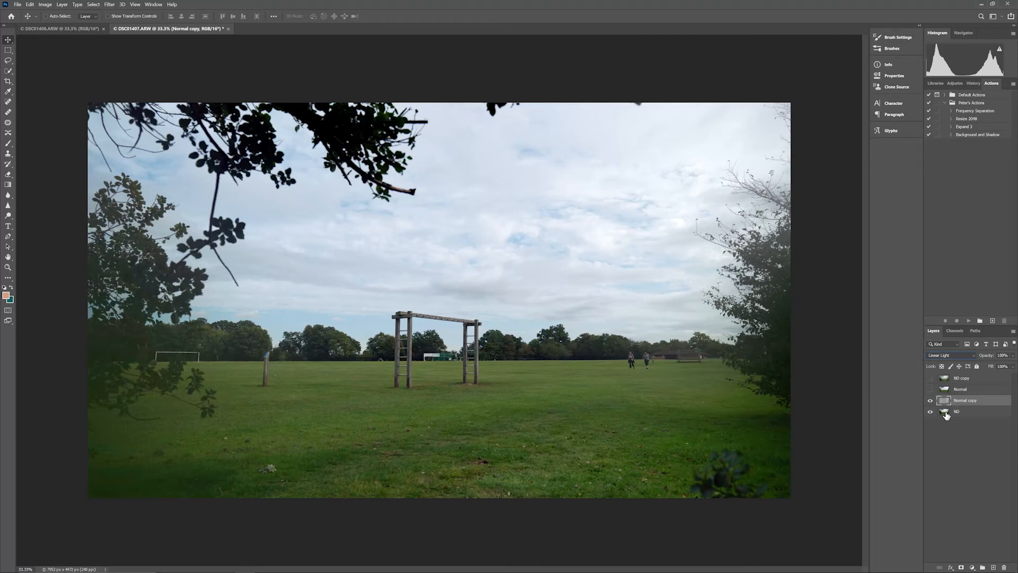
- Toggle the Normal copy layer's visibility repeatedly to compare the ND image with and without the correction
{"action": "left_click", "coordinate": [930, 402]}
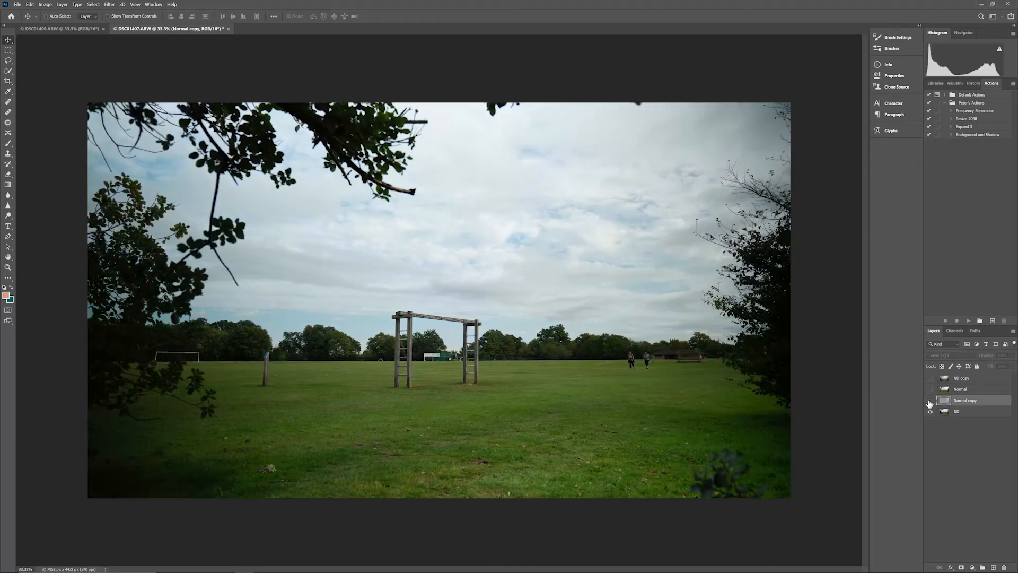
{"action": "left_click", "coordinate": [930, 402]}
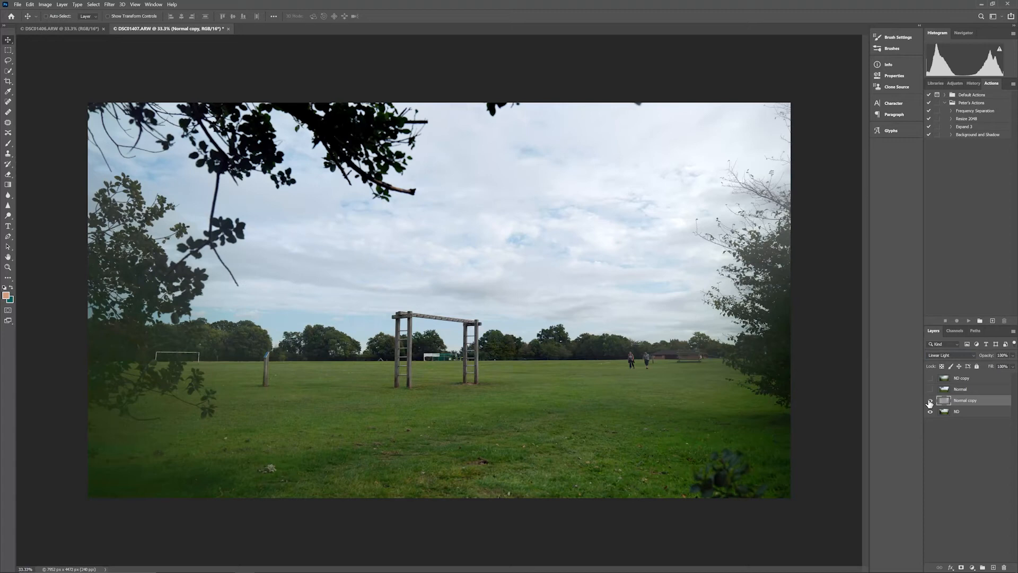
{"action": "left_click", "coordinate": [929, 402]}
{"action": "left_click", "coordinate": [929, 402]}
{"action": "left_click", "coordinate": [930, 401]}
{"action": "left_click", "coordinate": [930, 402]}
- Toggle the Normal layer's visibility to compare the corrected ND image with the unfiltered shot
{"action": "left_click", "coordinate": [930, 391]}
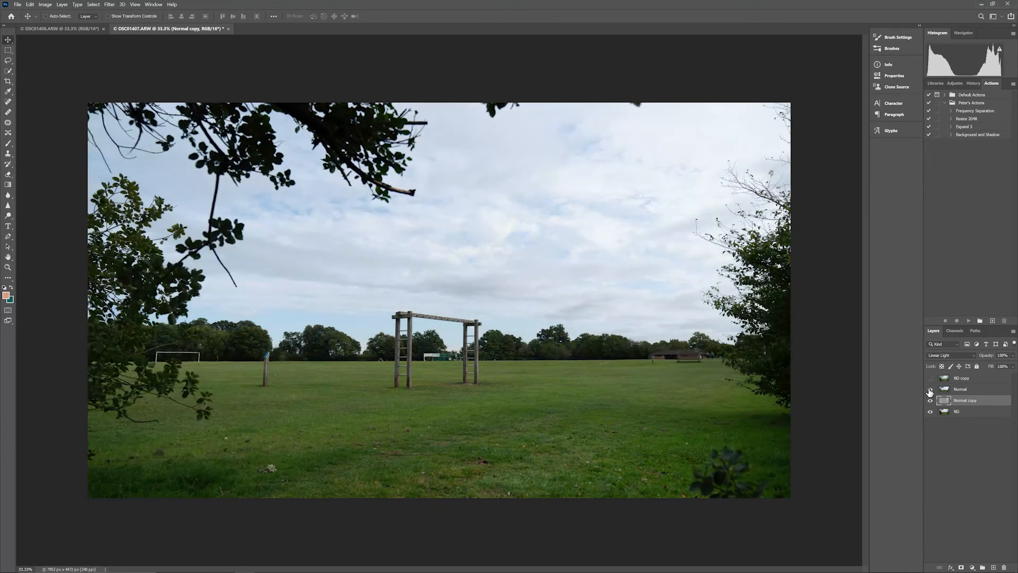
{"action": "left_click", "coordinate": [930, 391]}
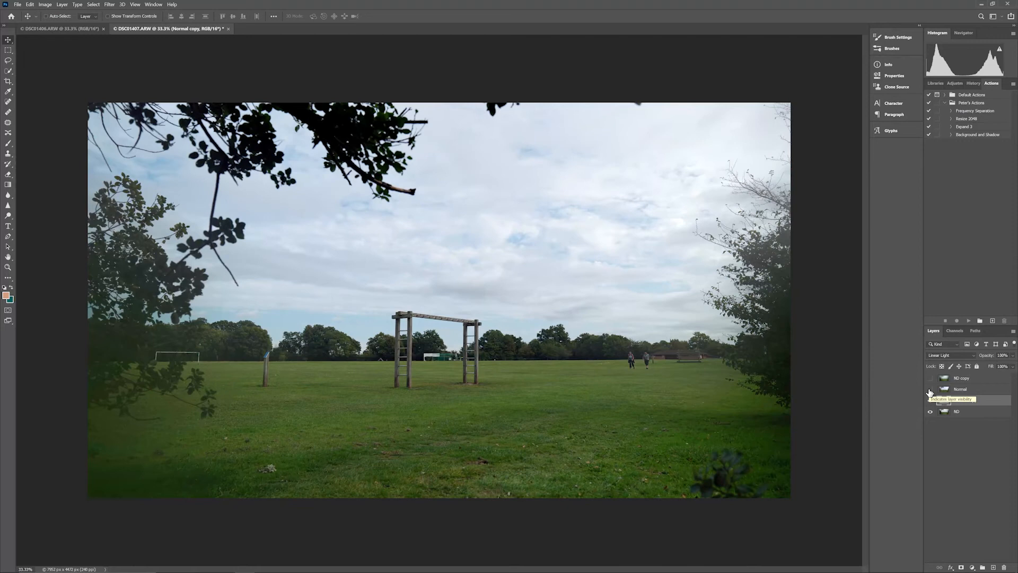
{"action": "left_click", "coordinate": [929, 390]}
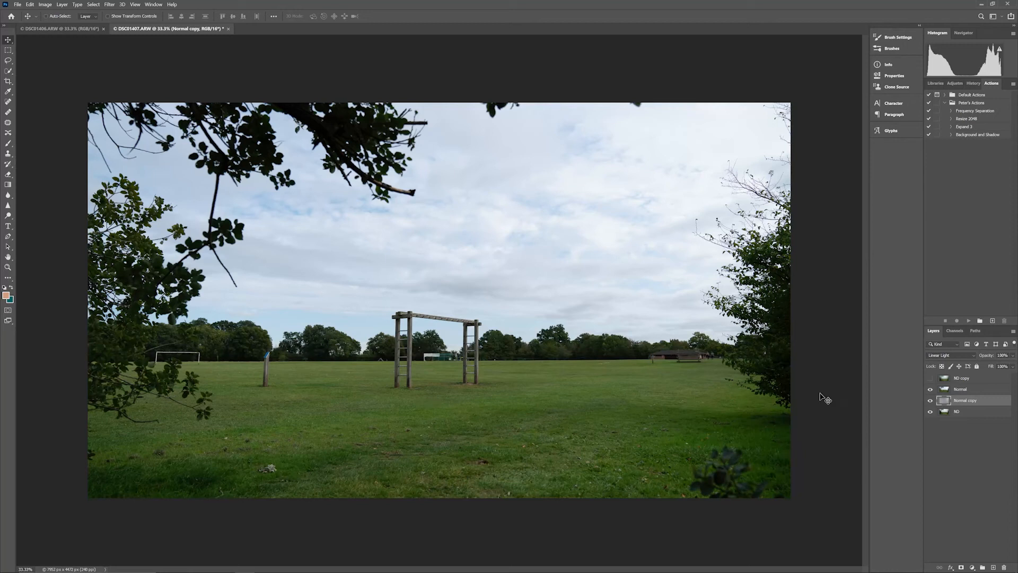
{"action": "left_click", "coordinate": [930, 389]}
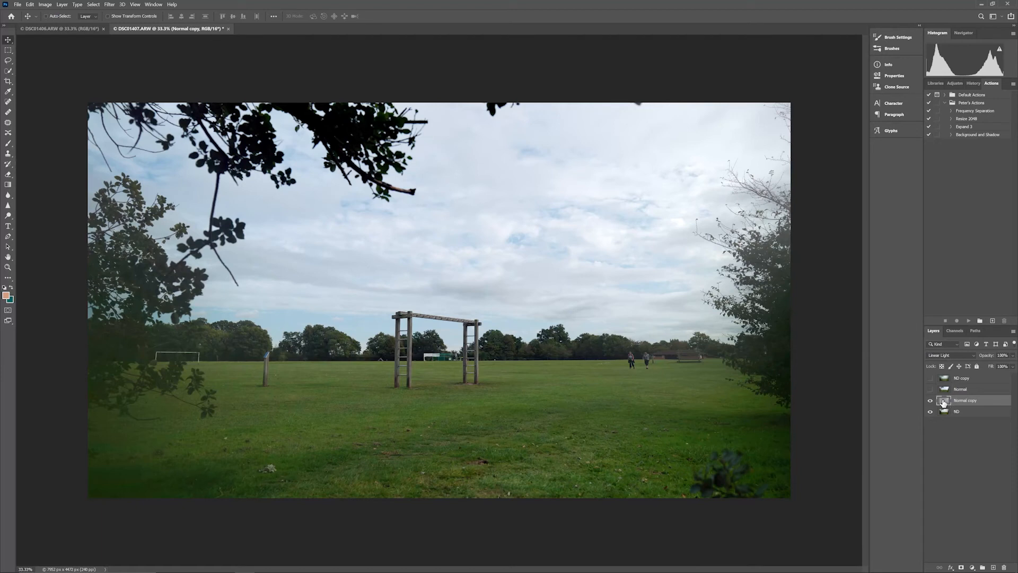
- Hide the ND layer and set the Normal copy layer's blend mode back to Normal
{"action": "left_click", "coordinate": [950, 453]}
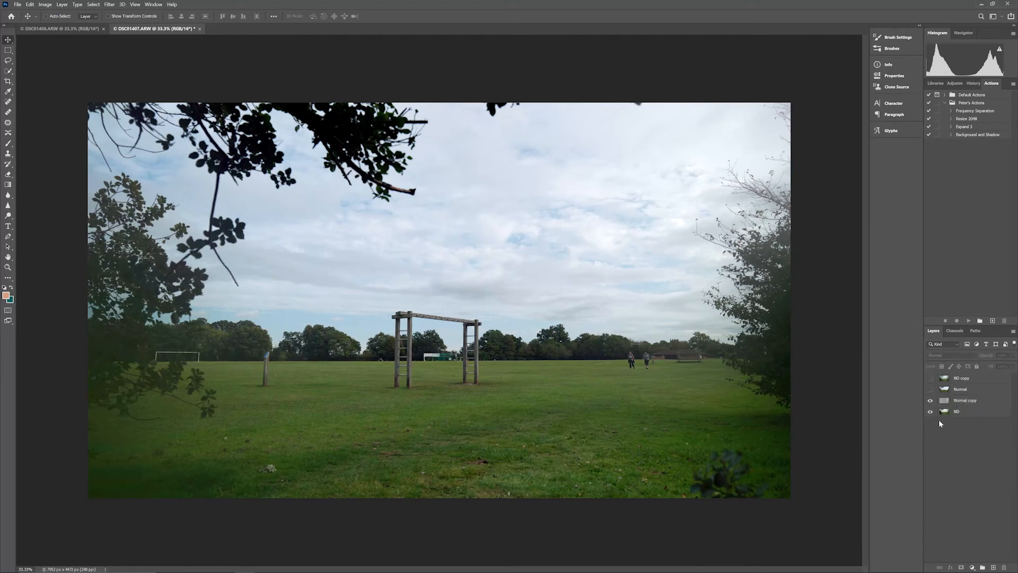
{"action": "left_click", "coordinate": [930, 412]}
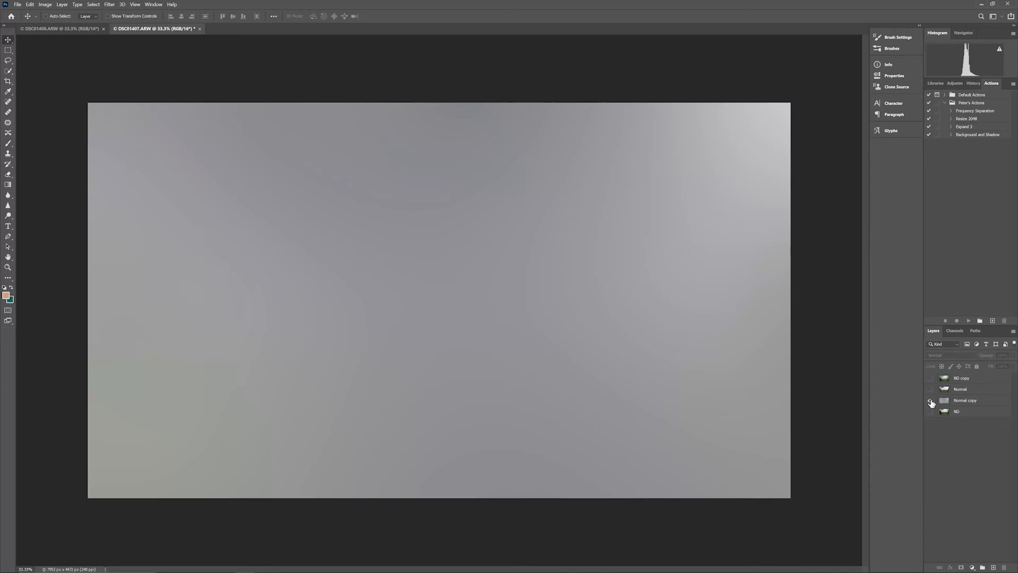
{"action": "left_click", "coordinate": [965, 406]}
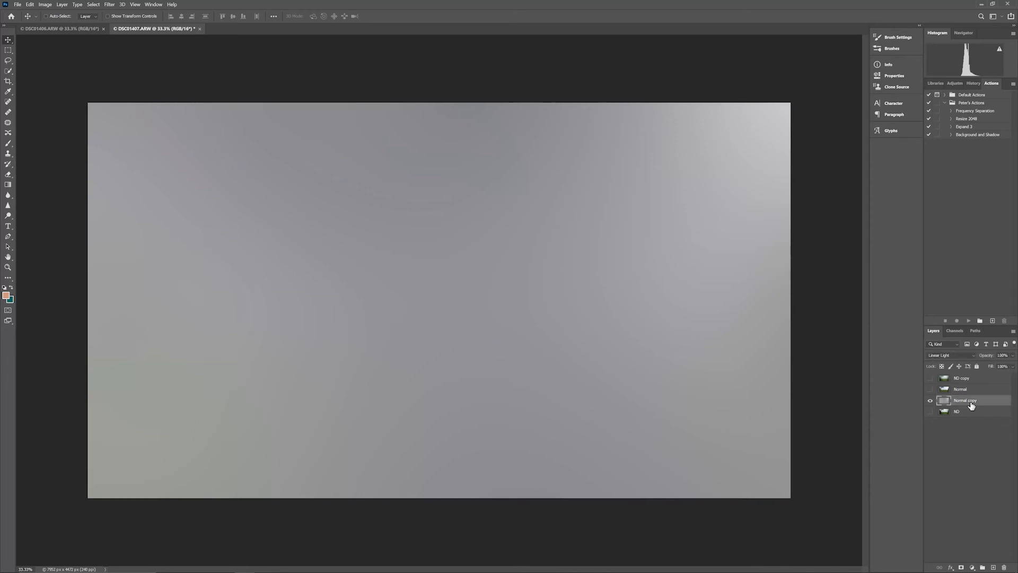
{"action": "left_click", "coordinate": [956, 354]}
{"action": "left_click", "coordinate": [952, 363]}
- Quick-export the visible grey correction layer as a PNG into the Sony A7R2 media folder
{"action": "left_click", "coordinate": [20, 7]}
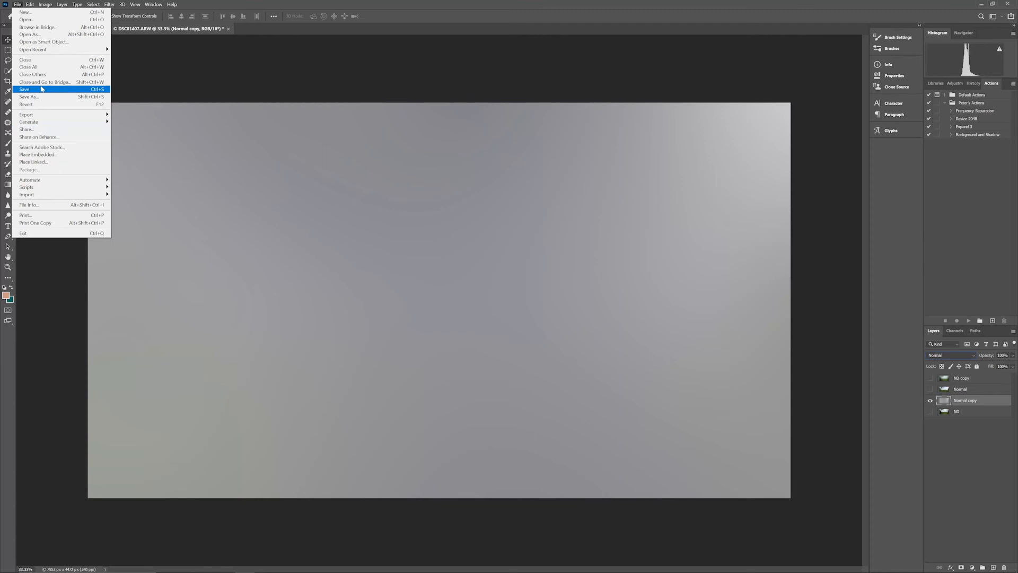
{"action": "mouse_move", "coordinate": [48, 116]}
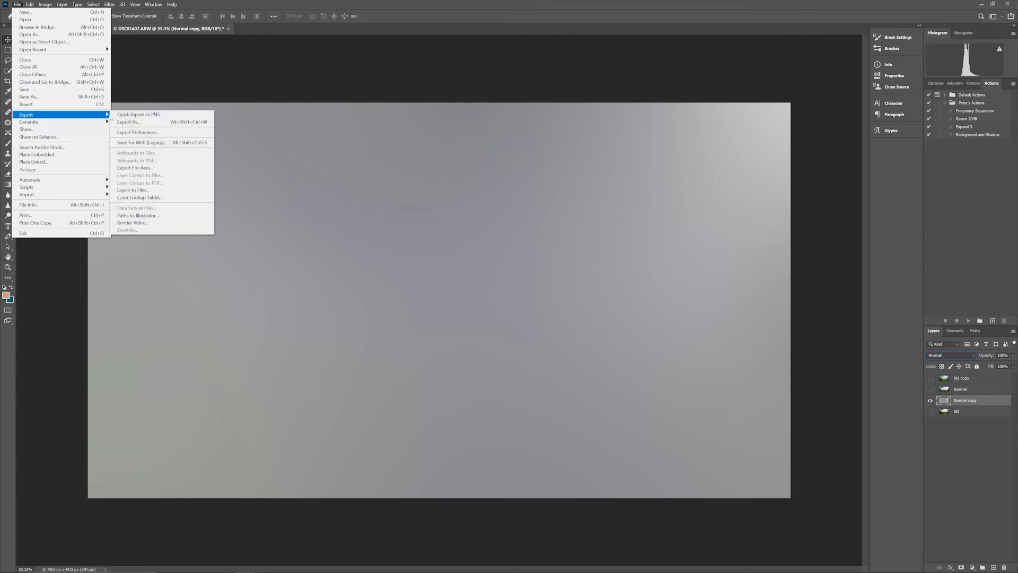
{"action": "left_click", "coordinate": [130, 116]}
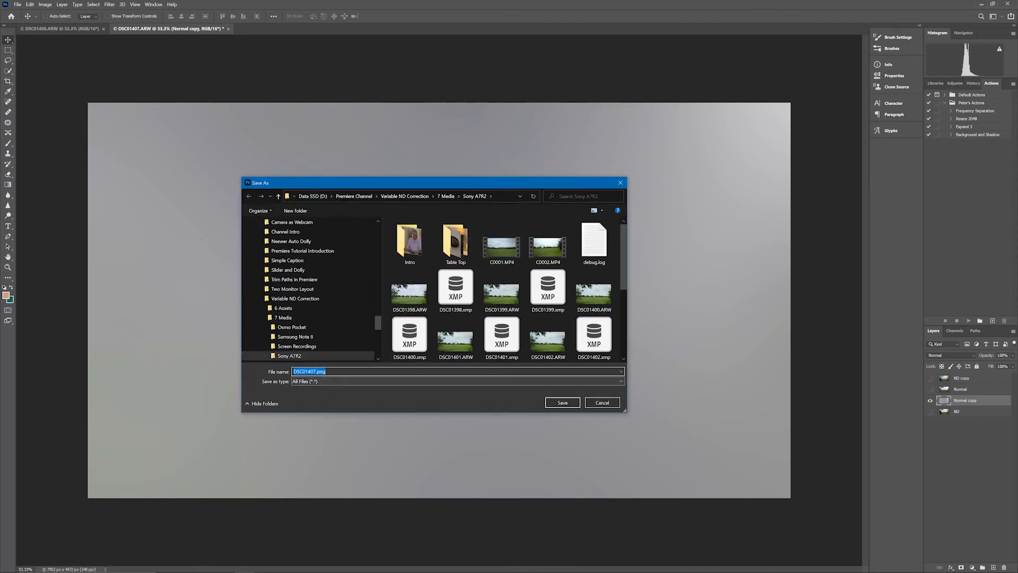
{"action": "left_click", "coordinate": [560, 402]}
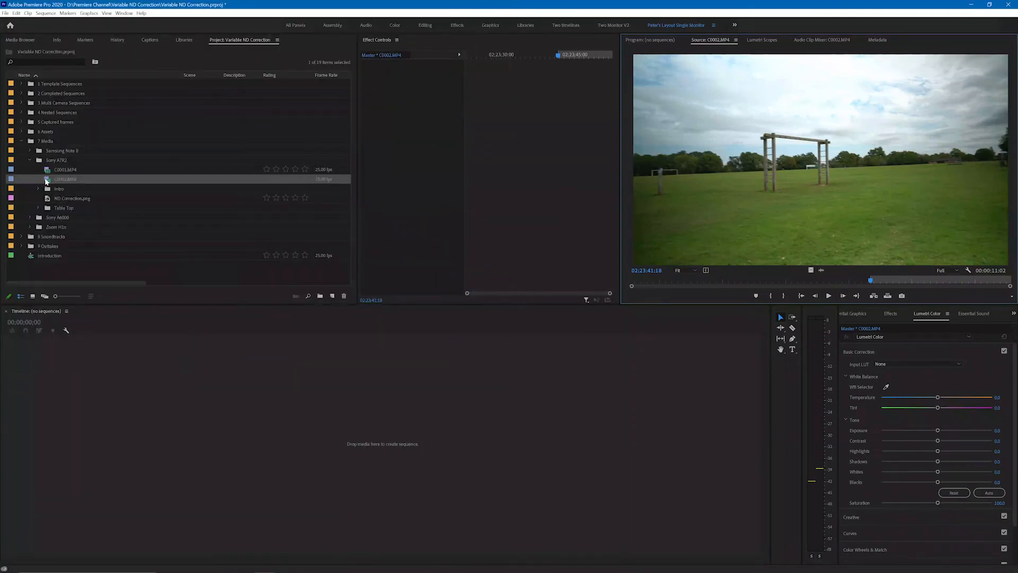
- Switch to Premiere Pro, select the C0002.MP4 clip and scrub it in the source view to about 02:23:43:19
{"action": "left_click", "coordinate": [49, 181]}
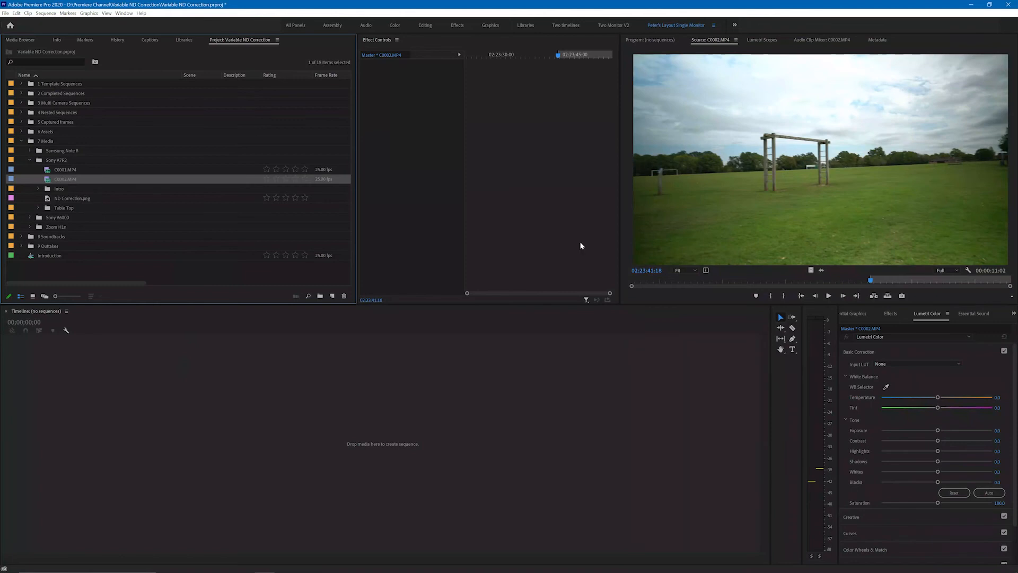
{"action": "left_click_drag", "start_coordinate": [870, 281], "coordinate": [896, 287]}
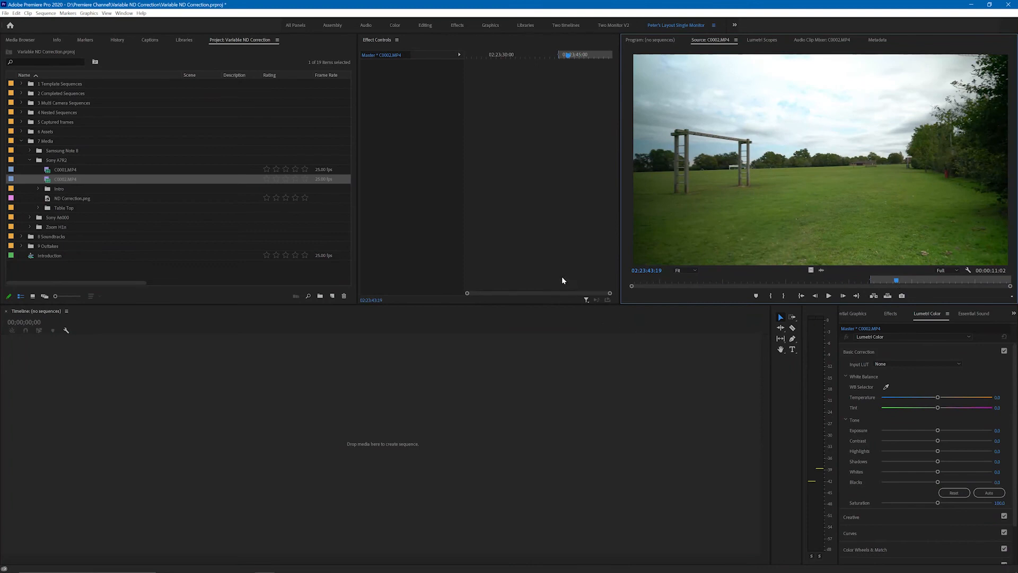
- Create a new sequence from the C0002.MP4 clip, fit it to the timeline width and scrub to 00:00:01:05
{"action": "right_click", "coordinate": [44, 179]}
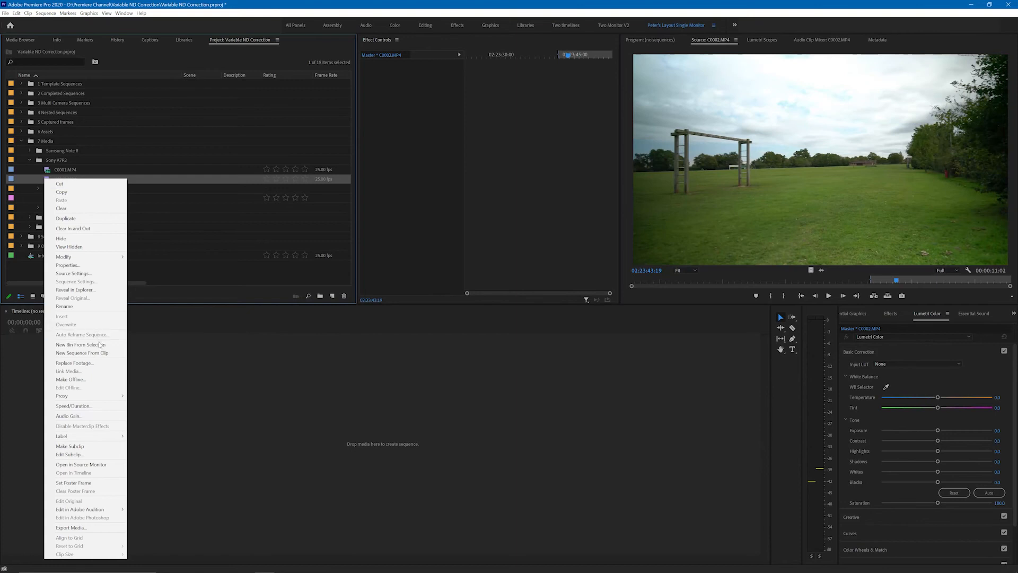
{"action": "left_click", "coordinate": [103, 353]}
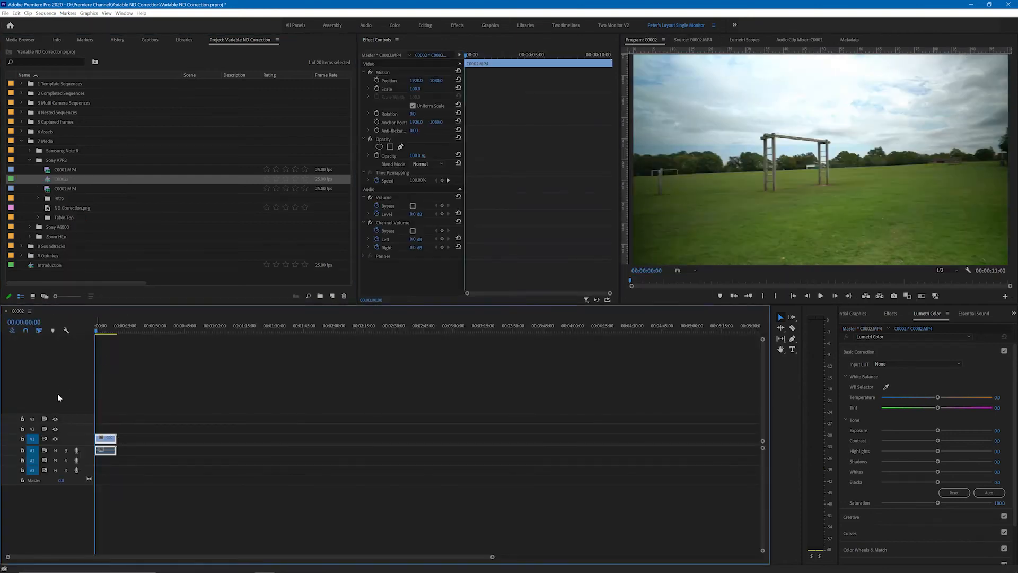
{"action": "key", "text": "backslash"}
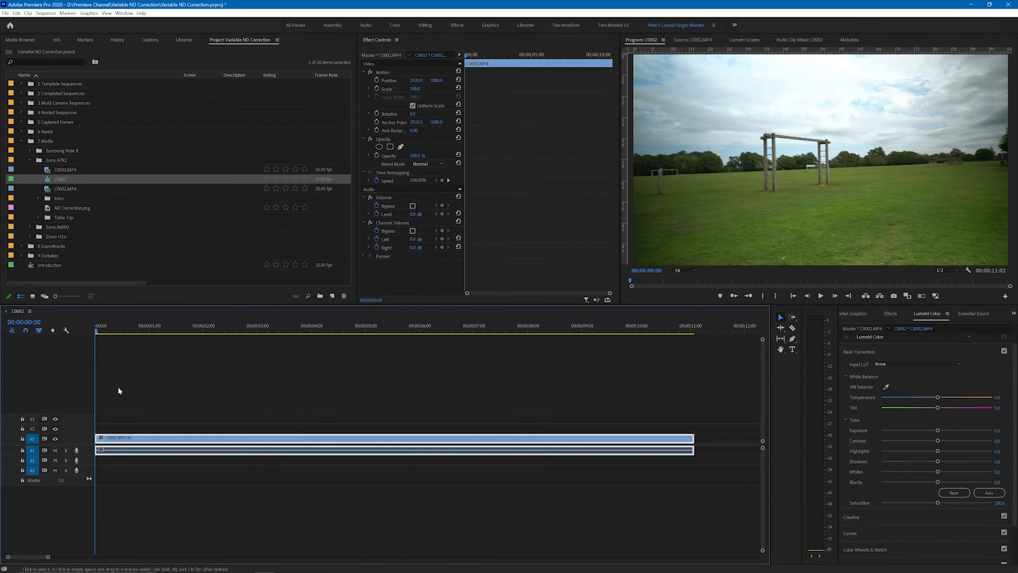
{"action": "left_click_drag", "start_coordinate": [96, 333], "coordinate": [482, 331]}
{"action": "left_click_drag", "start_coordinate": [349, 348], "coordinate": [159, 350]}
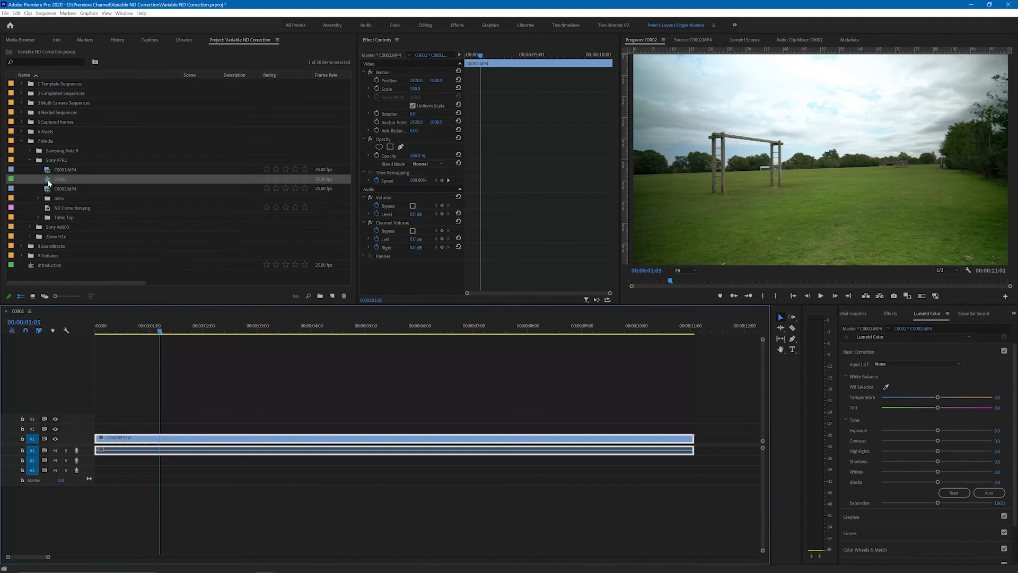
- Place ND Correction.png on track V2 above the C0002.MP4 clip, starting about 1.5 seconds into the sequence
{"action": "left_click", "coordinate": [48, 209]}
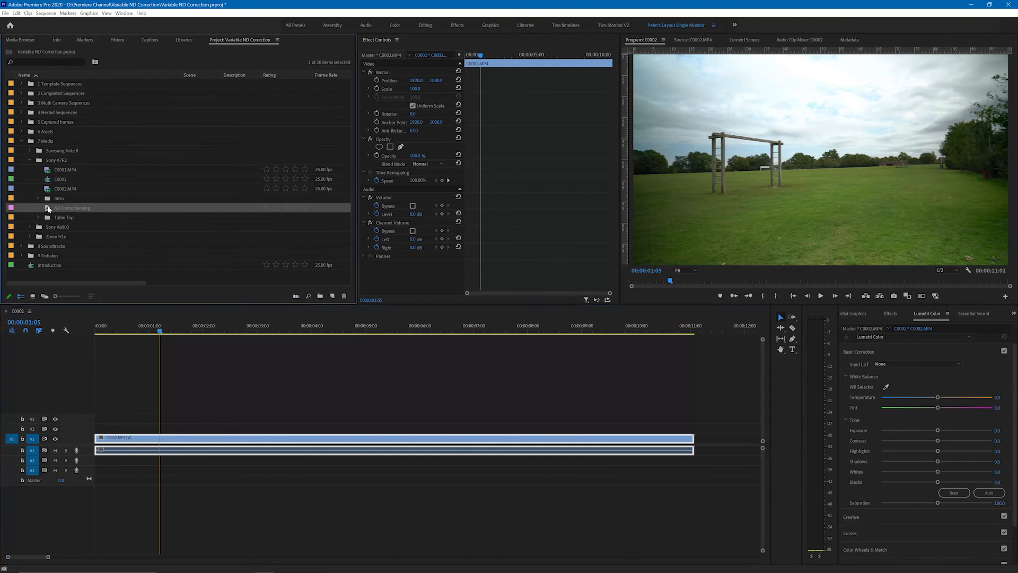
{"action": "left_click_drag", "start_coordinate": [48, 210], "coordinate": [94, 433]}
{"action": "left_click_drag", "start_coordinate": [320, 431], "coordinate": [404, 431]}
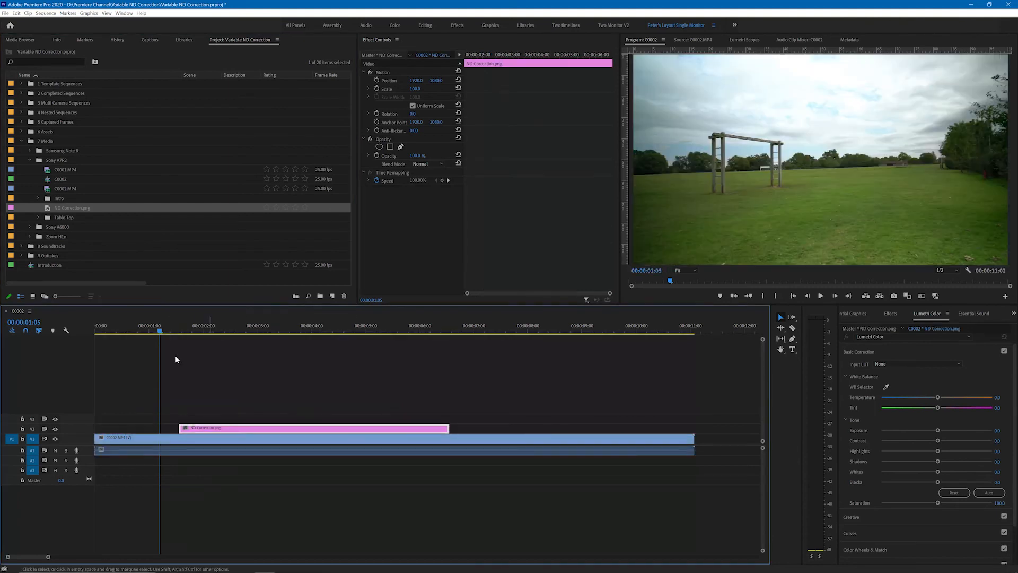
- Park the playhead over the ND Correction.png clip at 00:00:02:02 and set that clip's blend mode to Linear Light
{"action": "left_click_drag", "start_coordinate": [160, 332], "coordinate": [207, 347]}
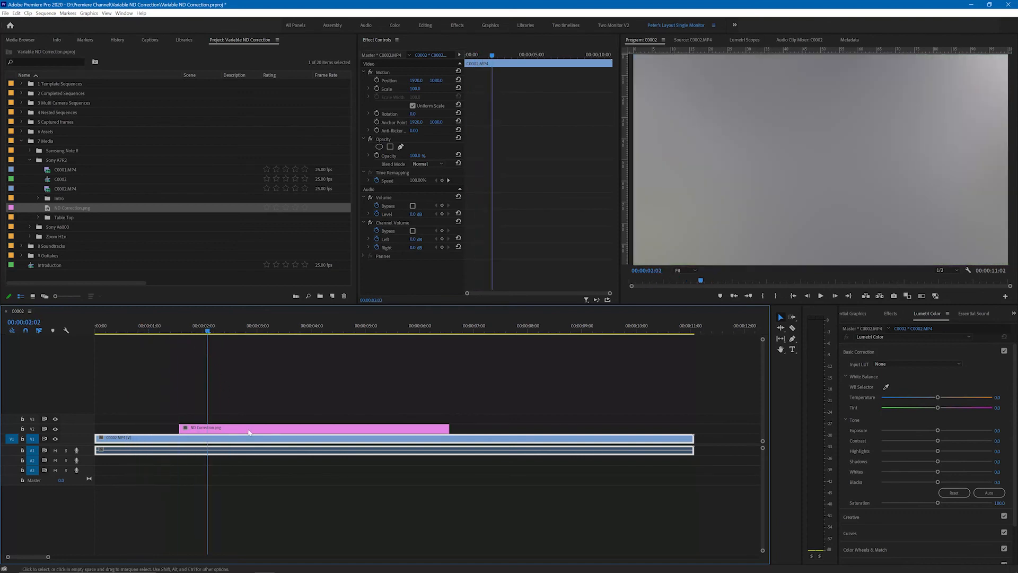
{"action": "left_click", "coordinate": [249, 432]}
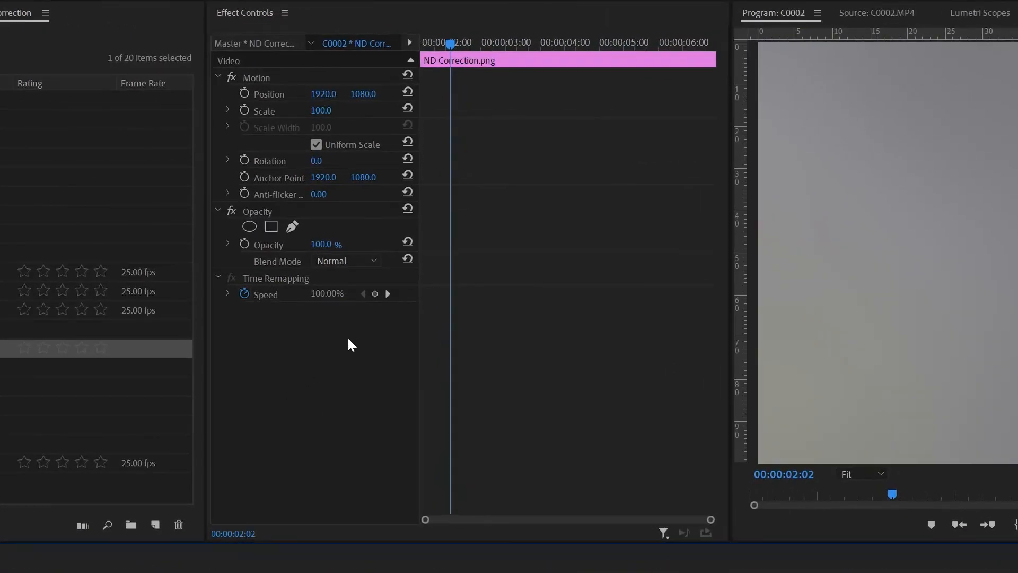
{"action": "left_click", "coordinate": [345, 261]}
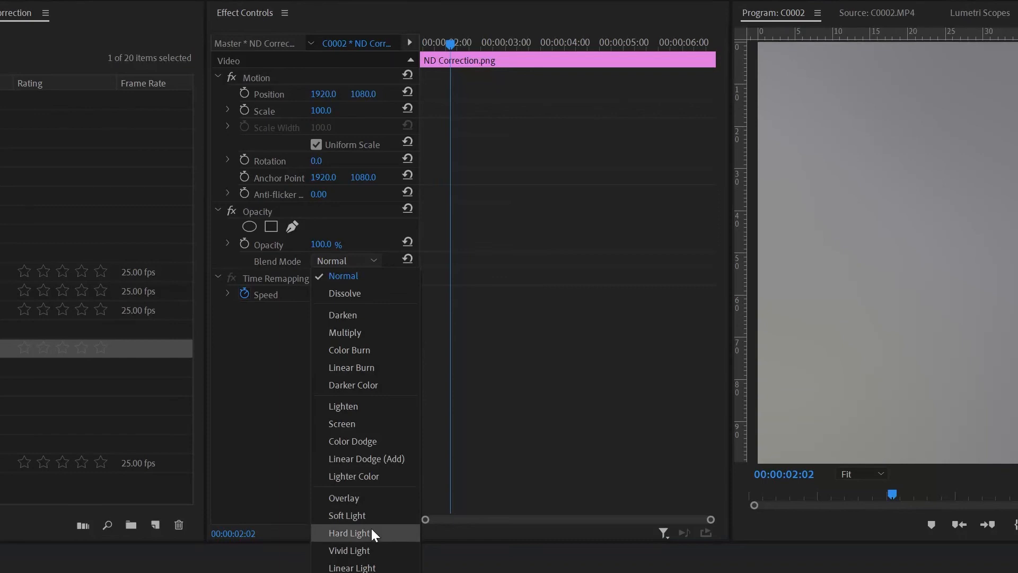
{"action": "left_click", "coordinate": [352, 567]}
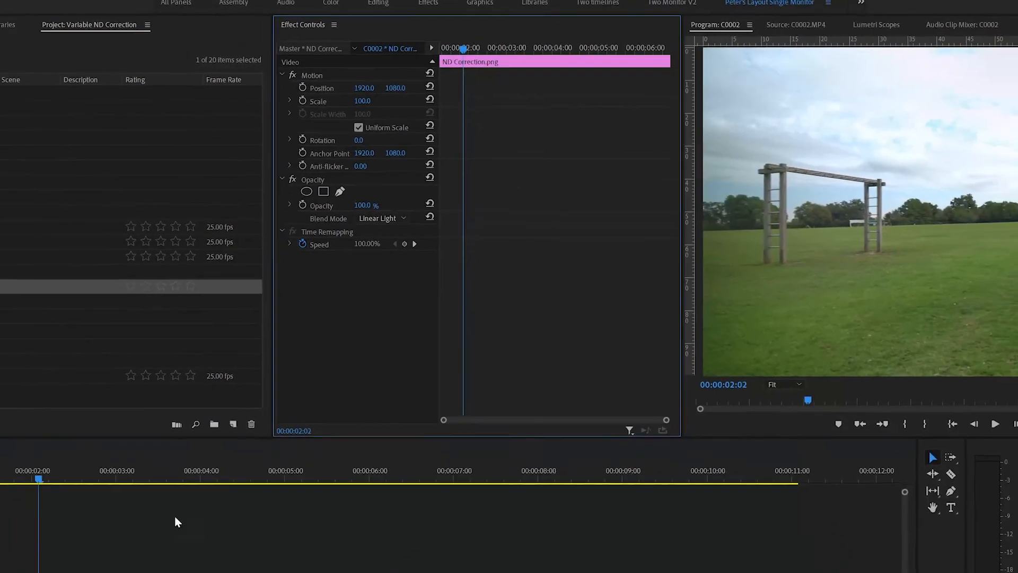
- Scrub between the uncovered start of the footage and the part under ND Correction.png to compare the image with and without correction
{"action": "left_click_drag", "start_coordinate": [209, 333], "coordinate": [156, 333]}
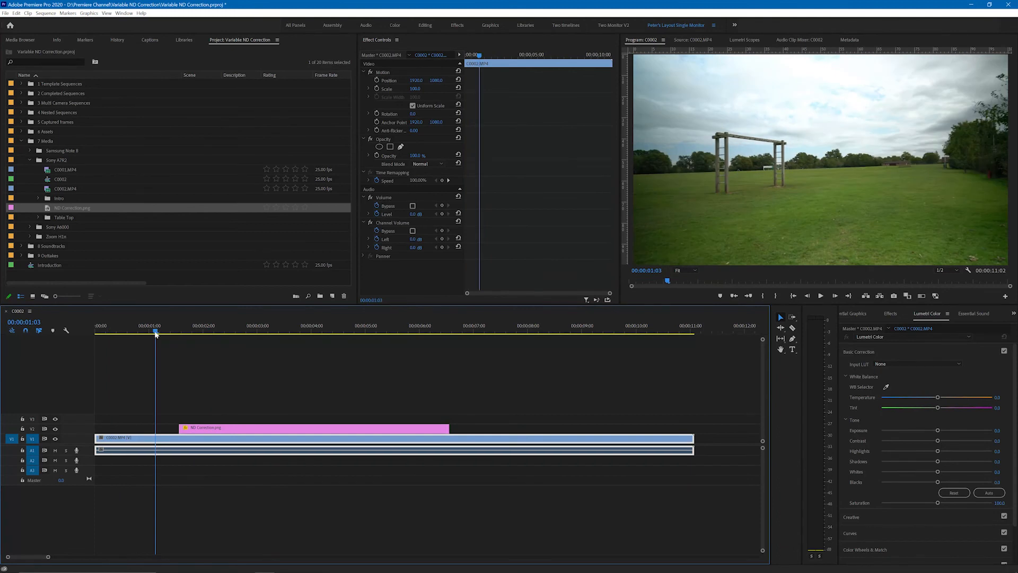
{"action": "left_click_drag", "start_coordinate": [156, 333], "coordinate": [137, 351]}
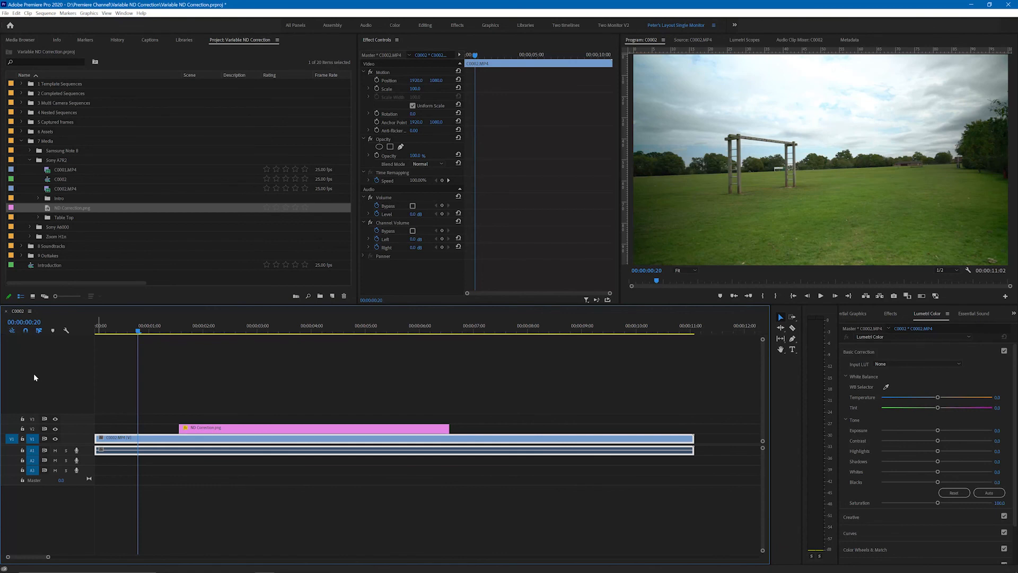
{"action": "left_click_drag", "start_coordinate": [140, 333], "coordinate": [263, 348]}
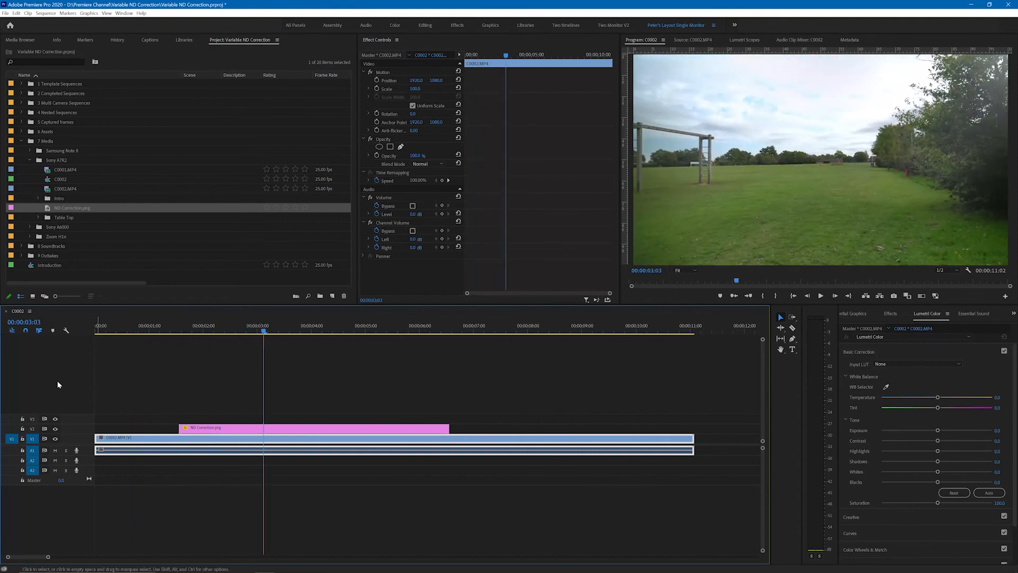